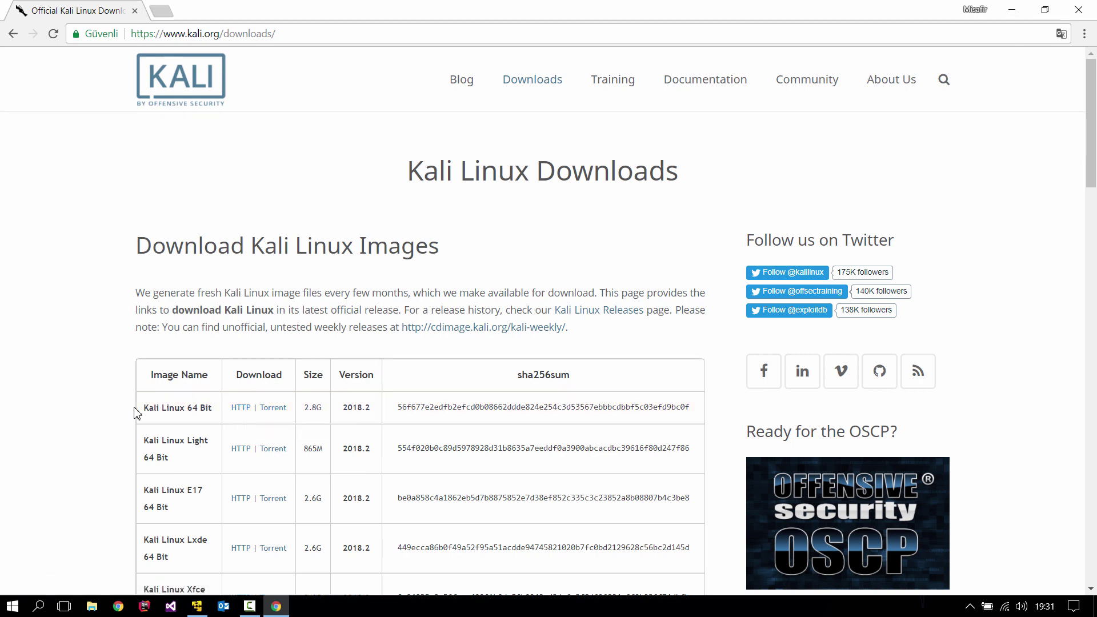
# Check the Kali Linux 64 Bit entry on the downloads page and locate the Kali ISO file on the desktop
pyautogui.moveTo(144, 407); pyautogui.dragTo(209, 407)
pyautogui.click(1012, 10)
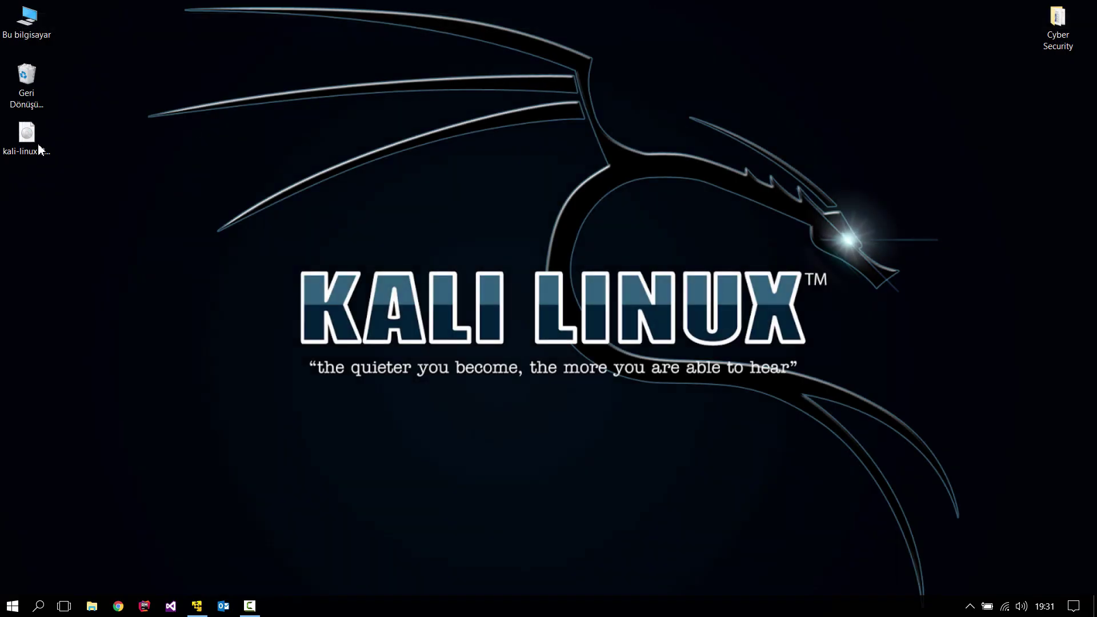
pyautogui.click(34, 146)
pyautogui.rightClick(114, 195)
pyautogui.click(132, 234)
# Switch to VMware Workstation Player and start a new virtual machine with kali-linux-2018.2-amd64.iso from the desktop as its installer image
pyautogui.click(199, 606)
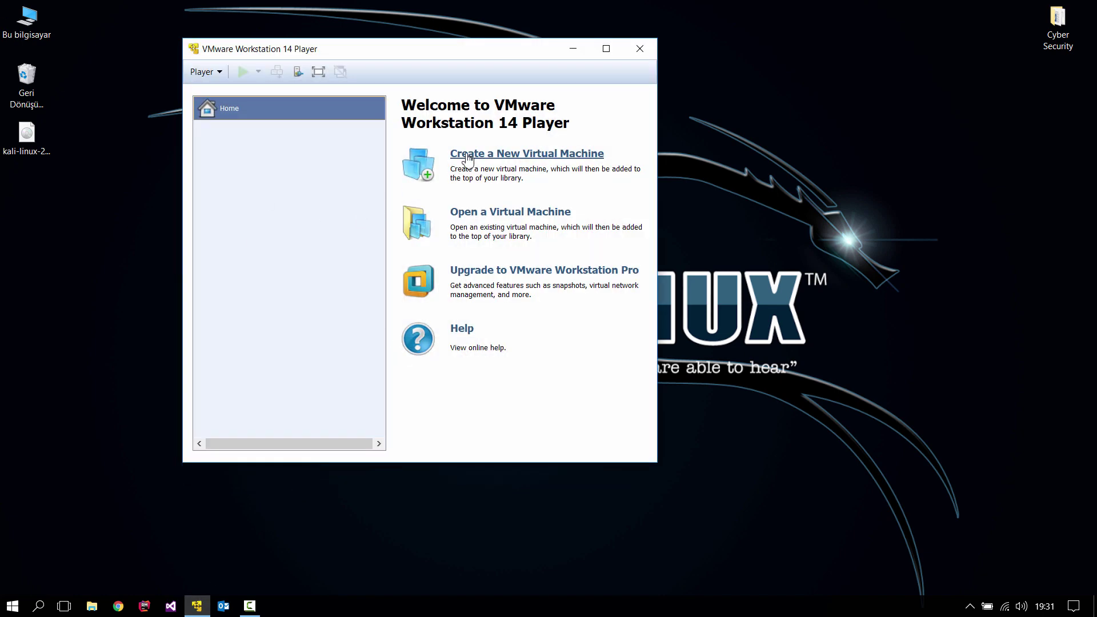
pyautogui.click(467, 156)
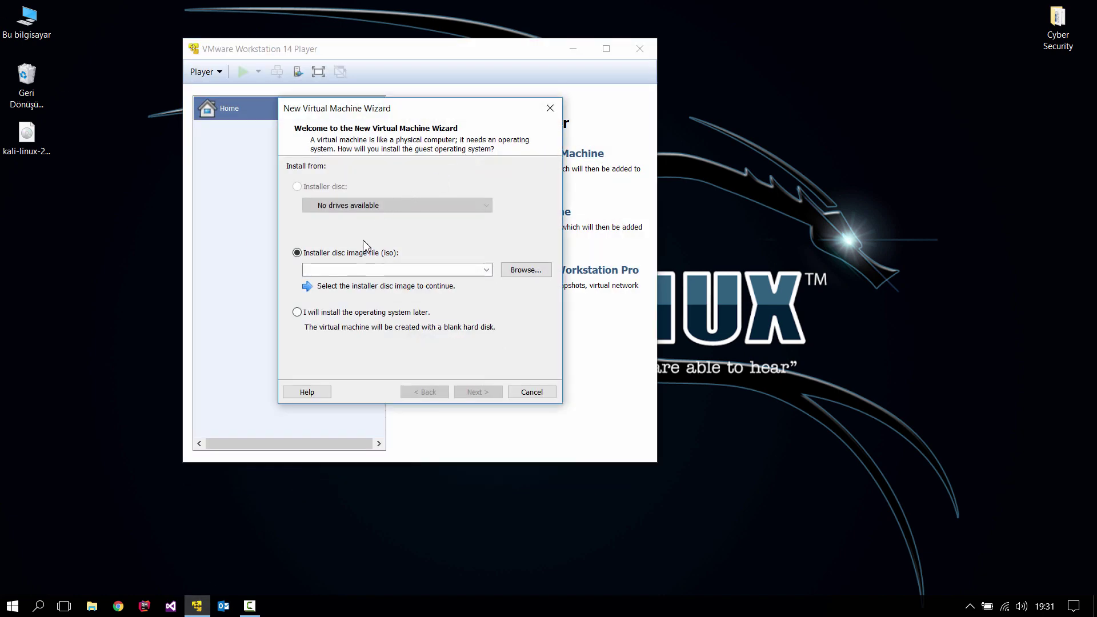
pyautogui.click(506, 272)
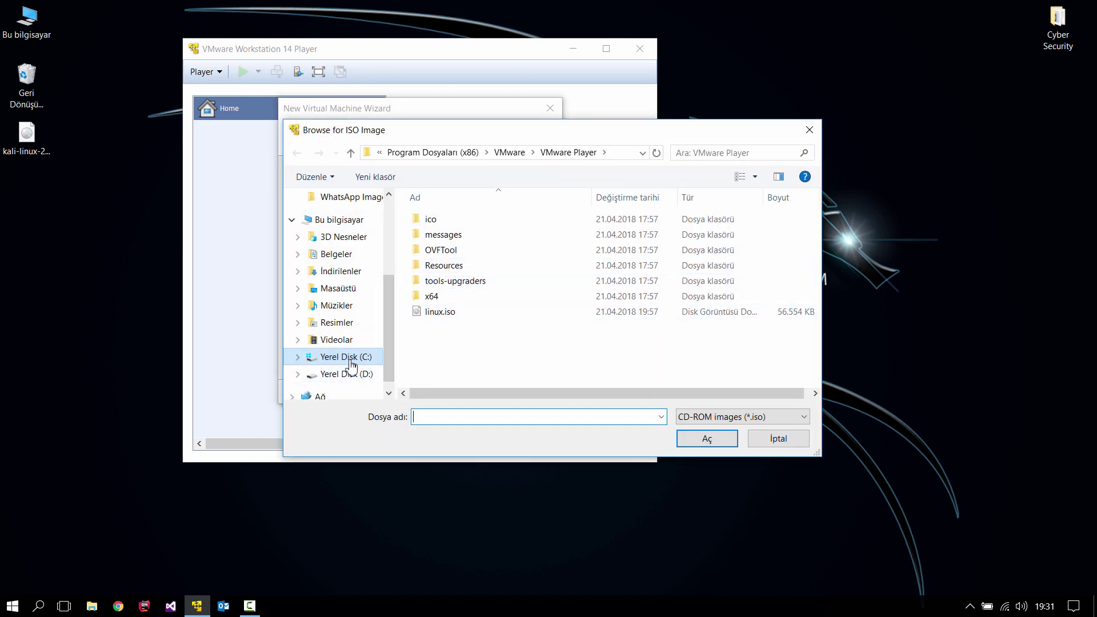
pyautogui.click(348, 290)
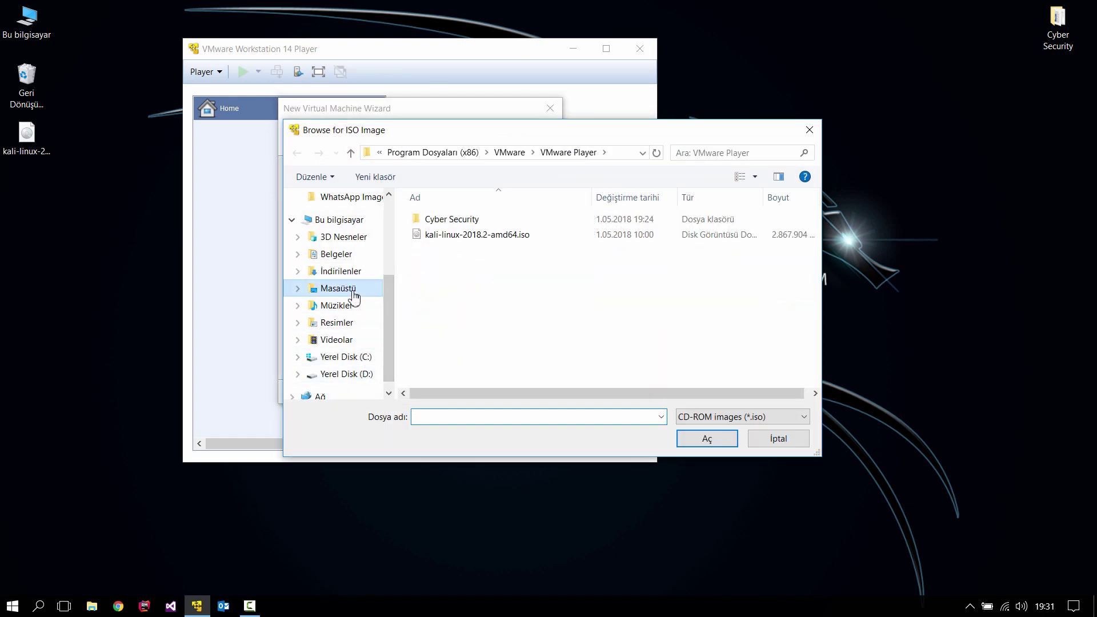
pyautogui.click(477, 235)
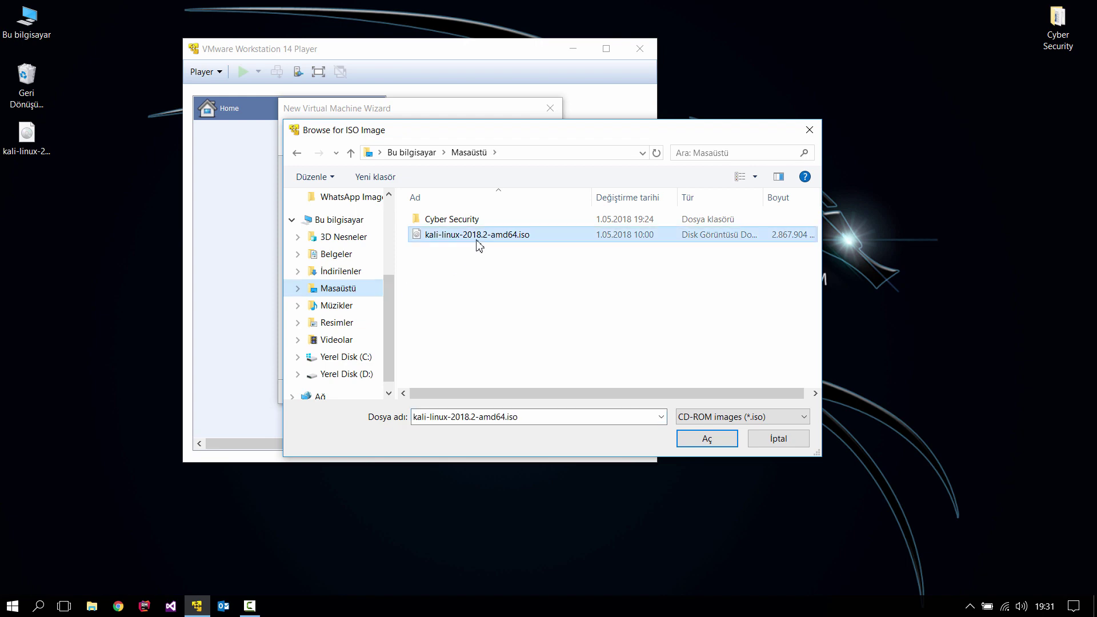
pyautogui.click(703, 439)
pyautogui.click(474, 392)
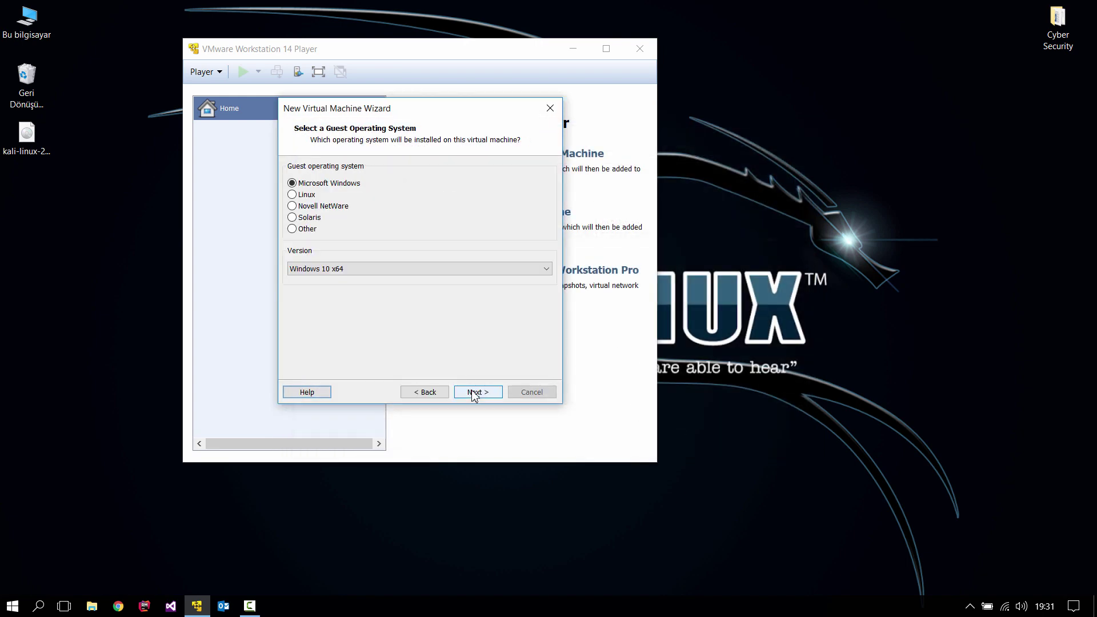
# Choose Linux as the guest operating system with version Debian 9.x 64-bit
pyautogui.click(292, 195)
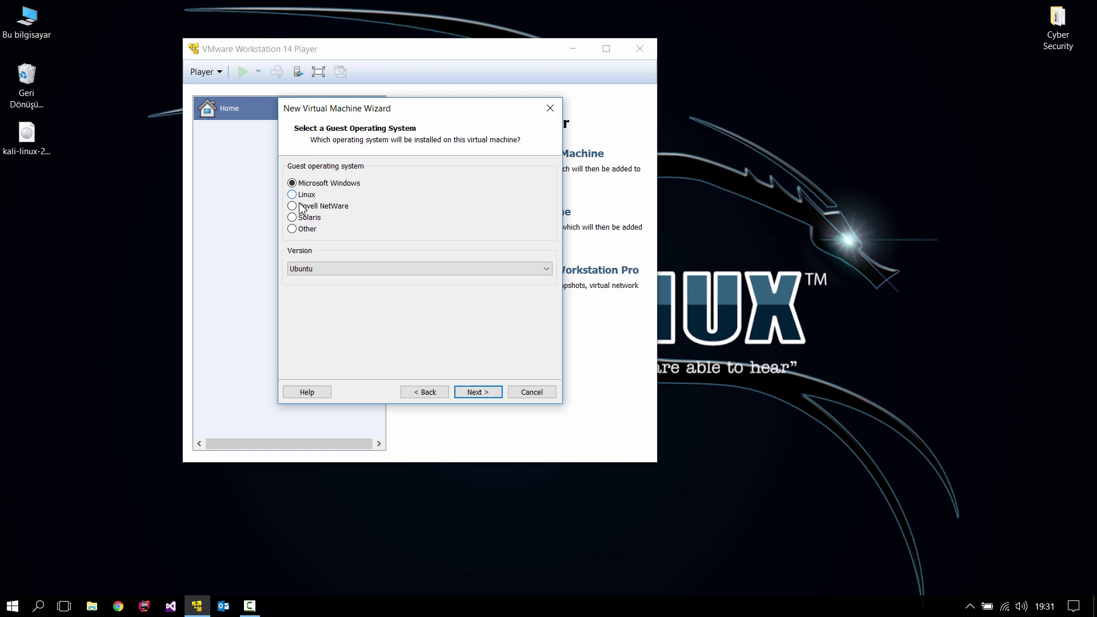
pyautogui.click(325, 269)
pyautogui.scroll(7, 366, 360)
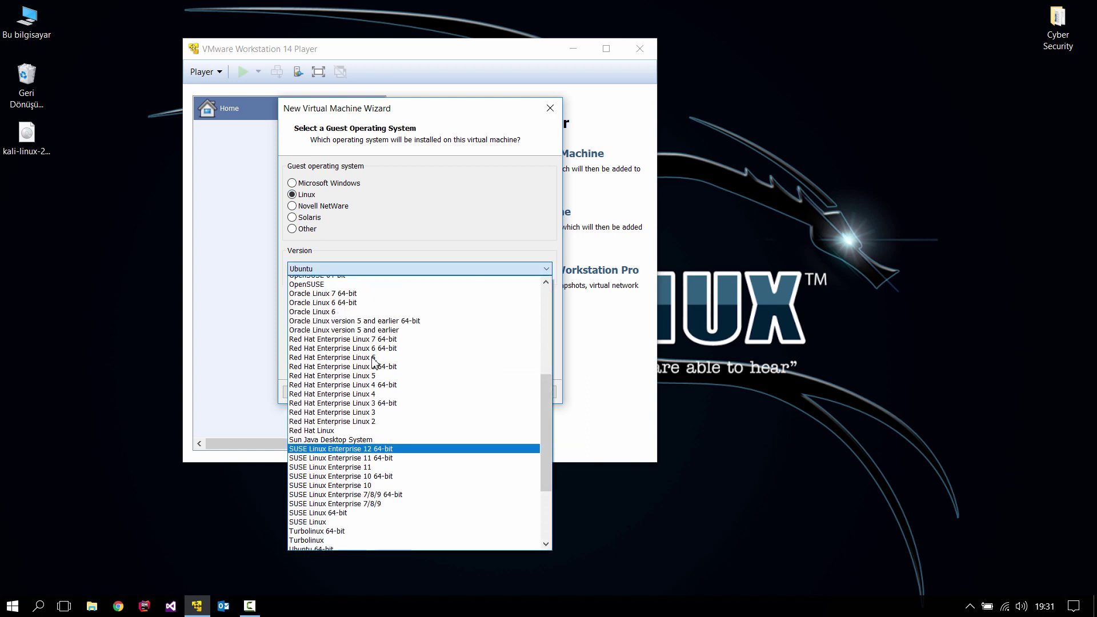
pyautogui.scroll(5, 375, 360)
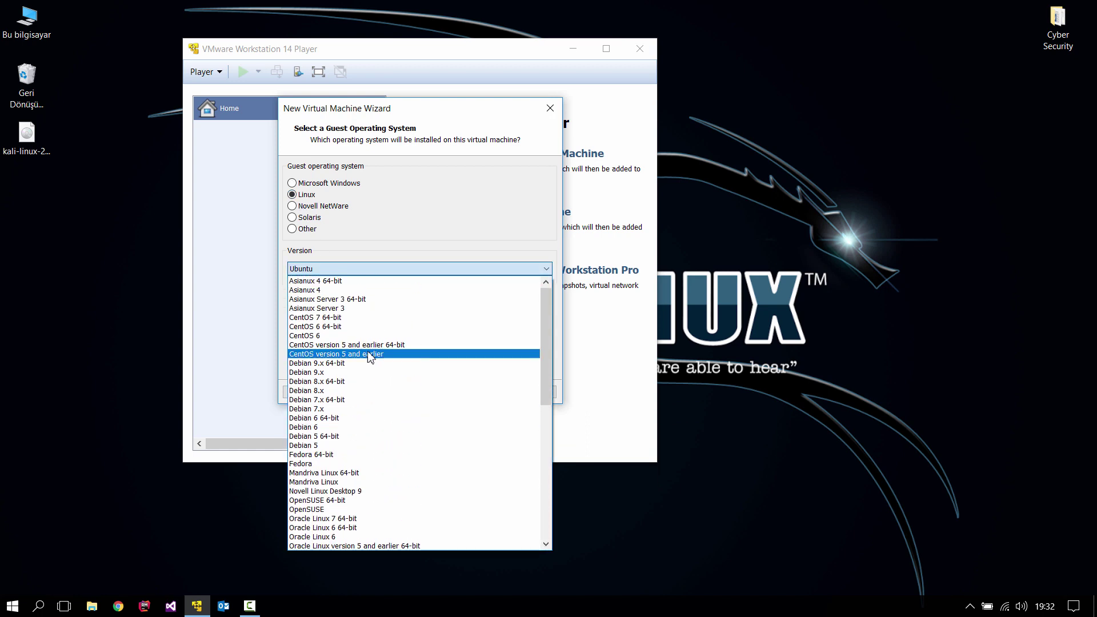
pyautogui.click(342, 366)
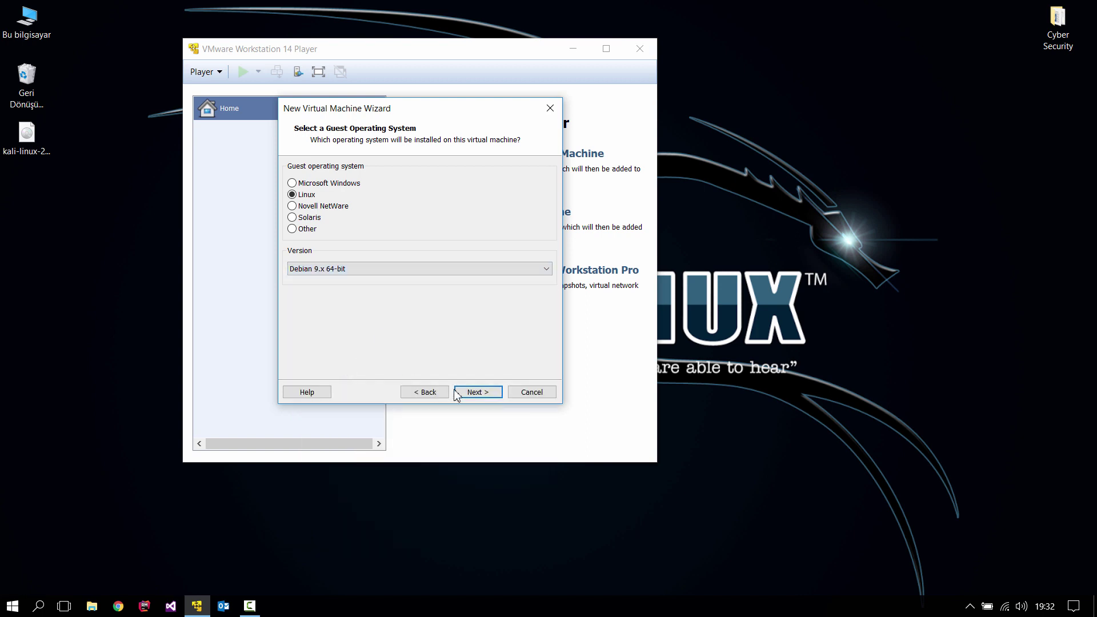
pyautogui.click(477, 392)
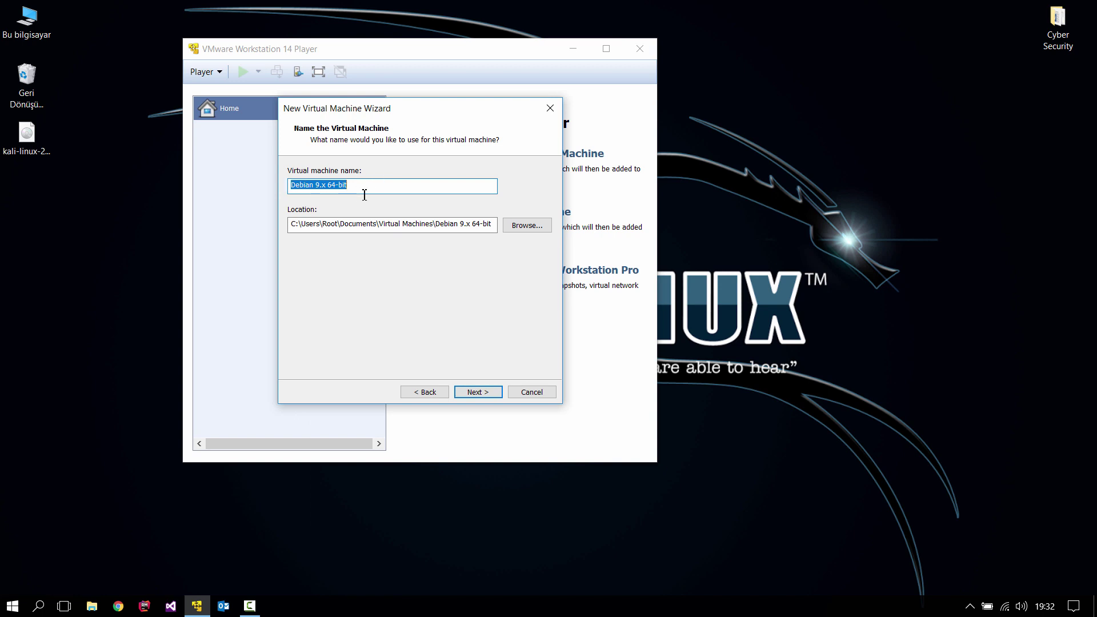
# Name the virtual machine Kali Linux 2018.2 and accept its default location
pyautogui.write('Kali L')
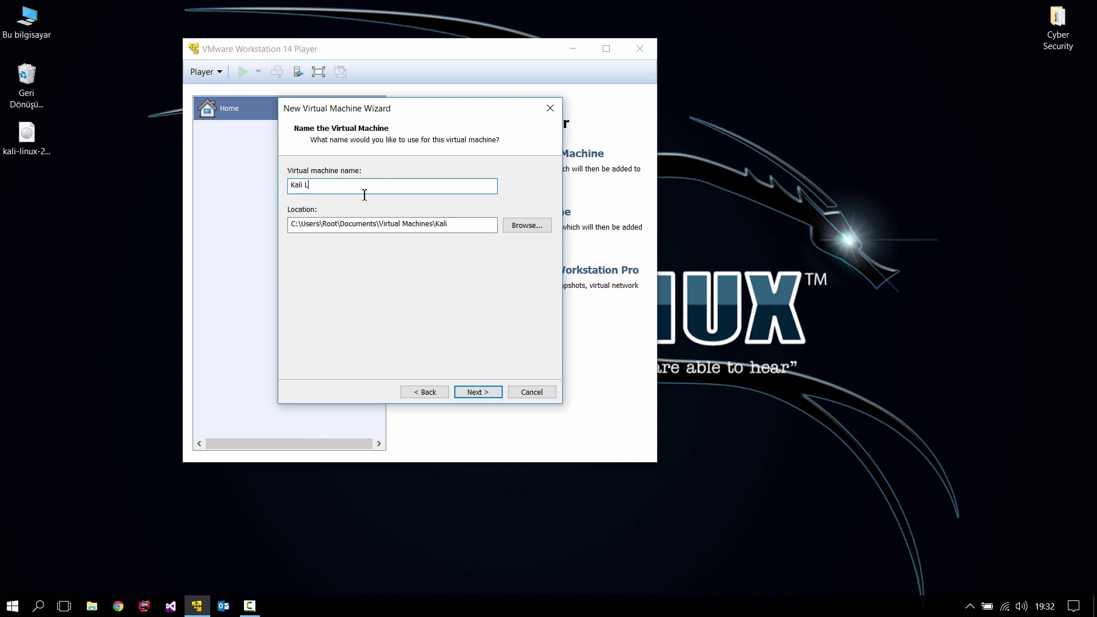
pyautogui.write('inux 2018.2')
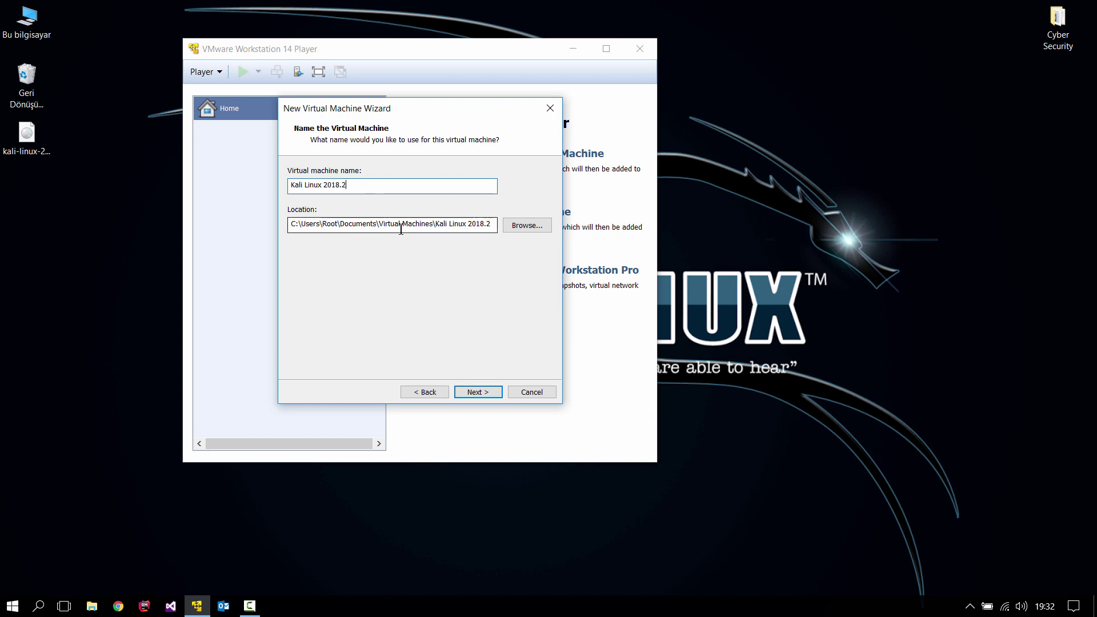
pyautogui.moveTo(492, 225); pyautogui.dragTo(306, 225)
pyautogui.click(316, 225)
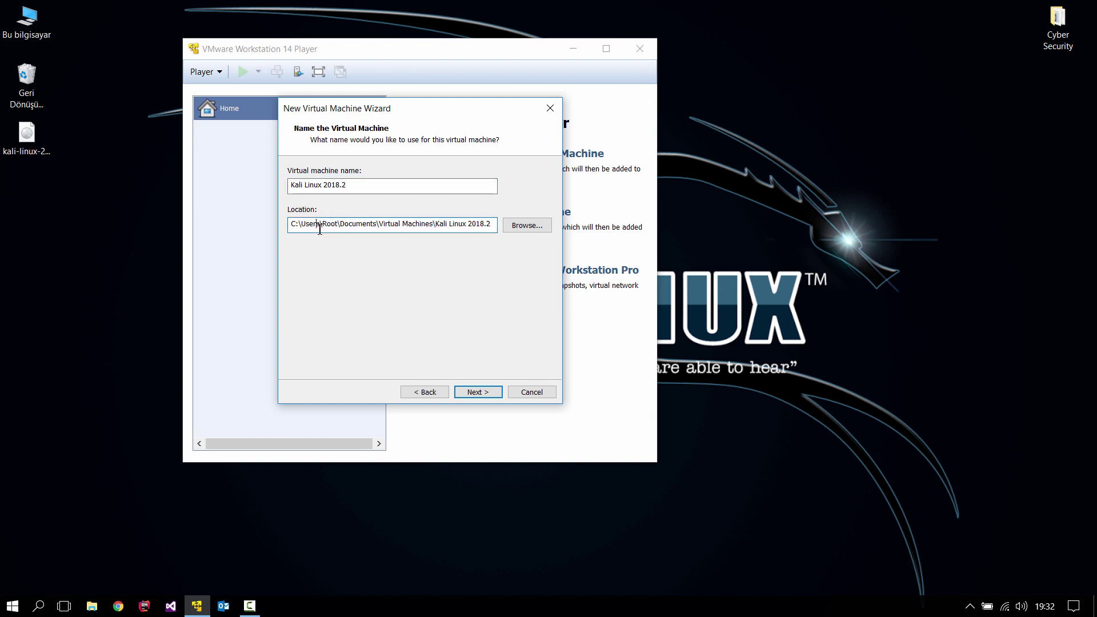
pyautogui.click(475, 392)
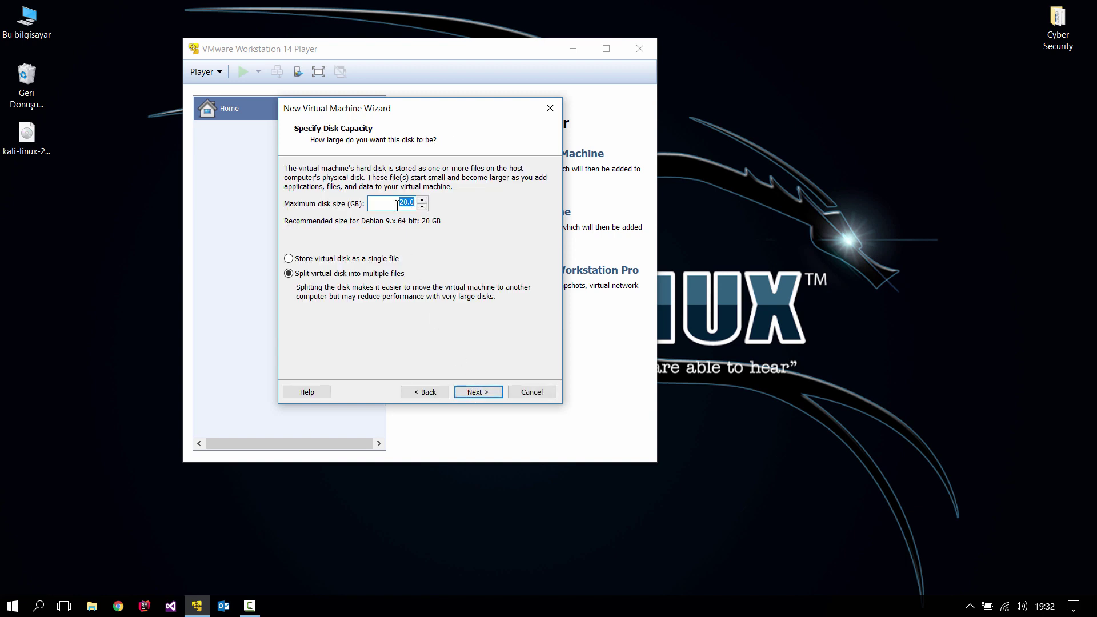
# Set the maximum disk size to 40 GB, keeping the virtual disk split into multiple files
pyautogui.click(389, 206)
pyautogui.doubleClick(410, 204)
pyautogui.click(471, 392)
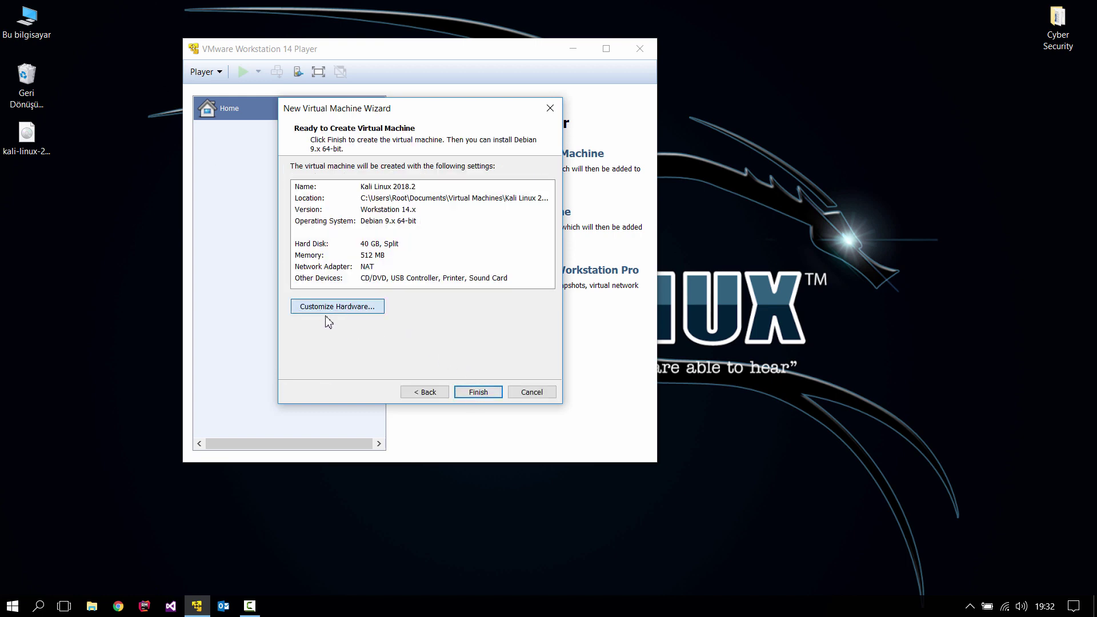
# Open the hardware customization and set the virtual machine's memory to 4096 MB
pyautogui.click(326, 311)
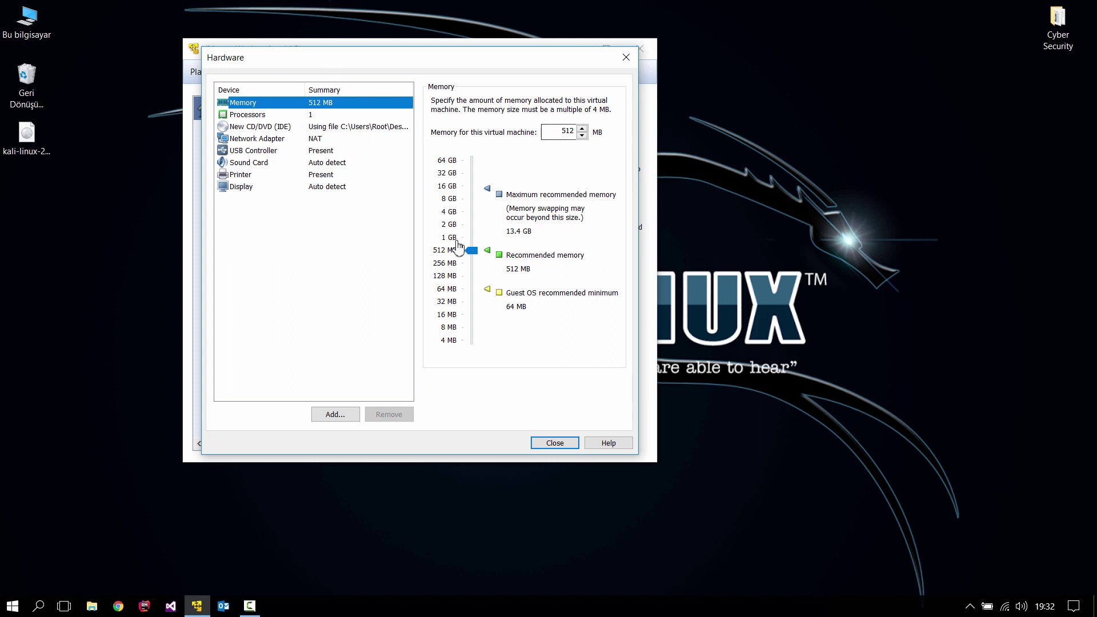
pyautogui.moveTo(471, 251); pyautogui.dragTo(470, 218)
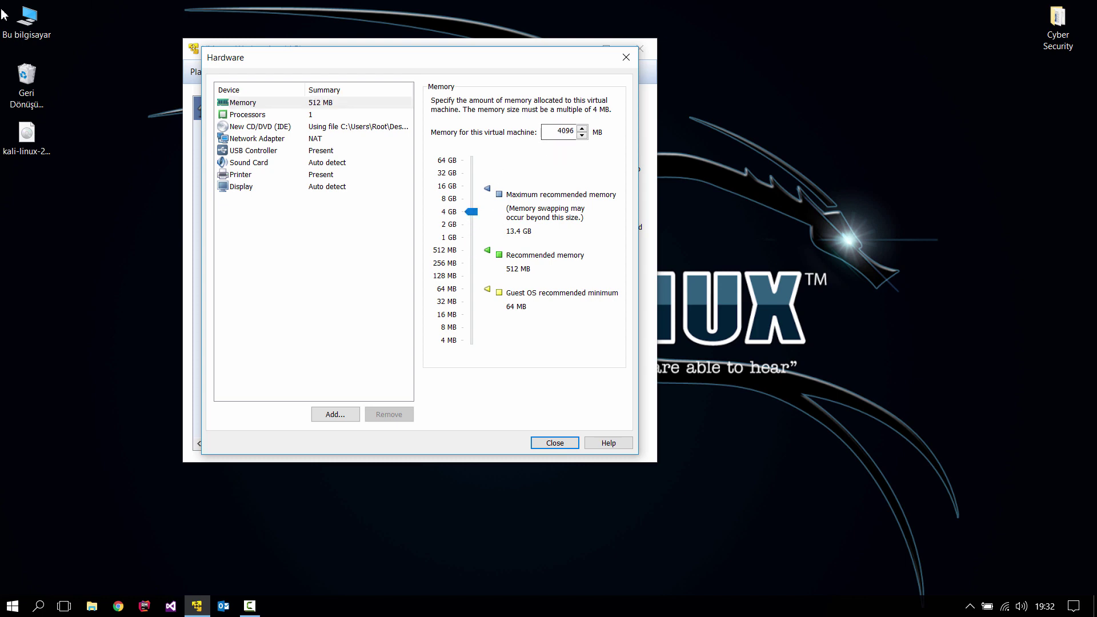
# Calculate 1024 × 6 in Calculator to convert 6 GB to megabytes, and close Calculator
pyautogui.press('super')
pyautogui.write('calc')
pyautogui.press('Return')
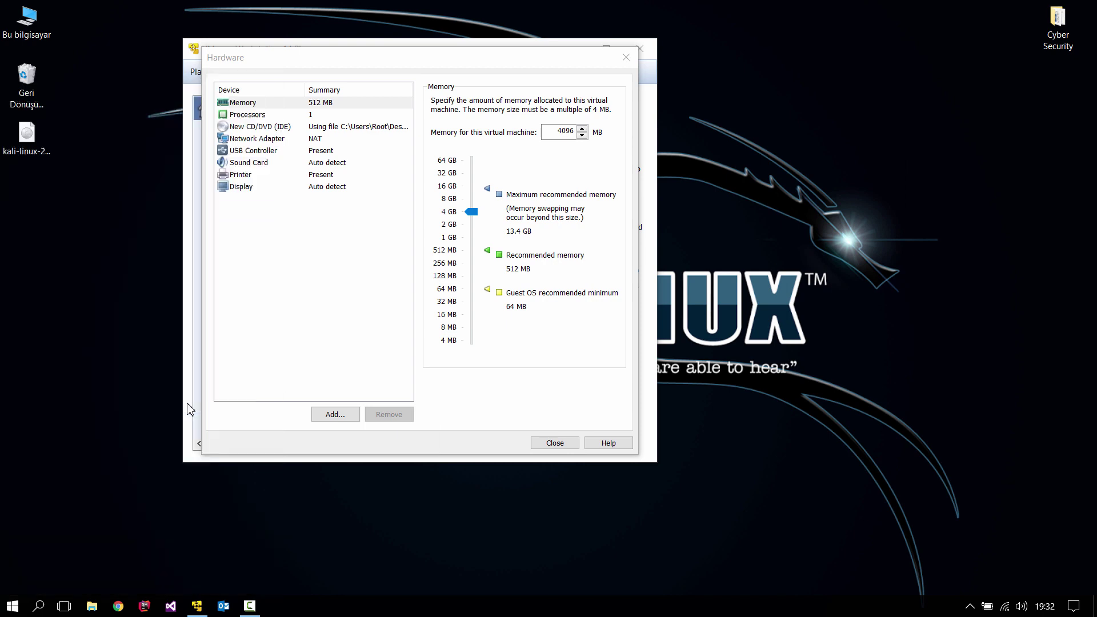
pyautogui.write('10')
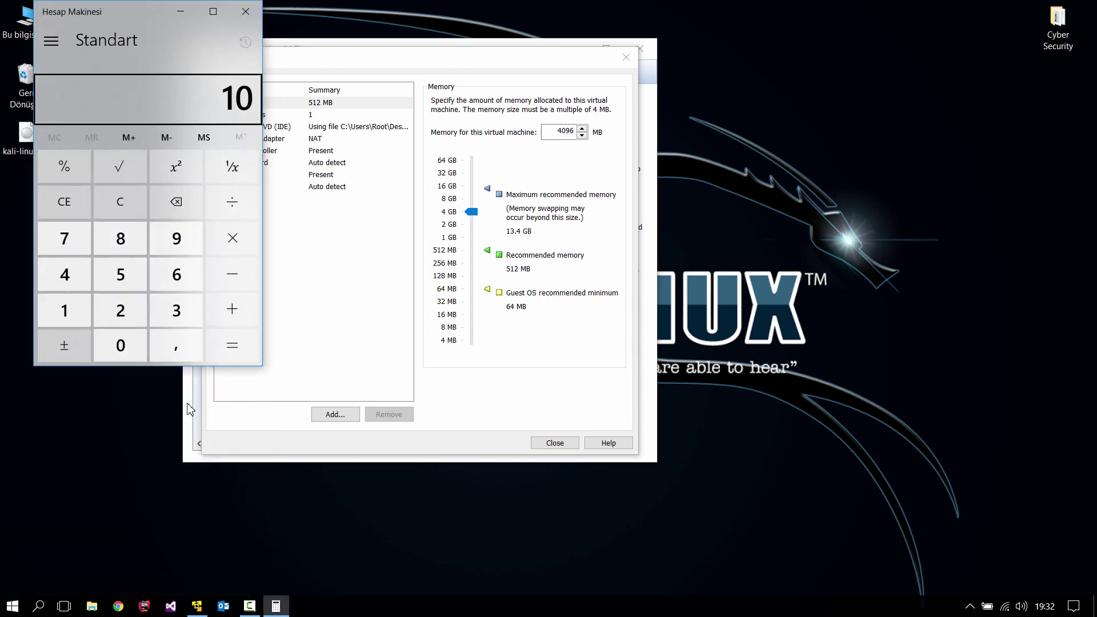
pyautogui.write('246')
pyautogui.press('Return')
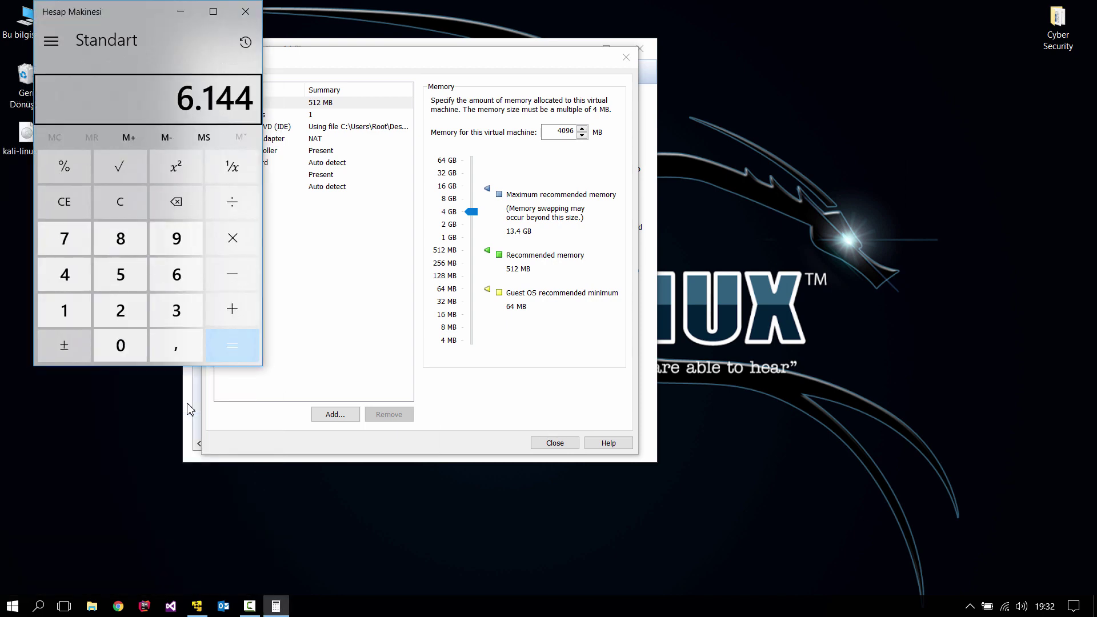
pyautogui.click(247, 12)
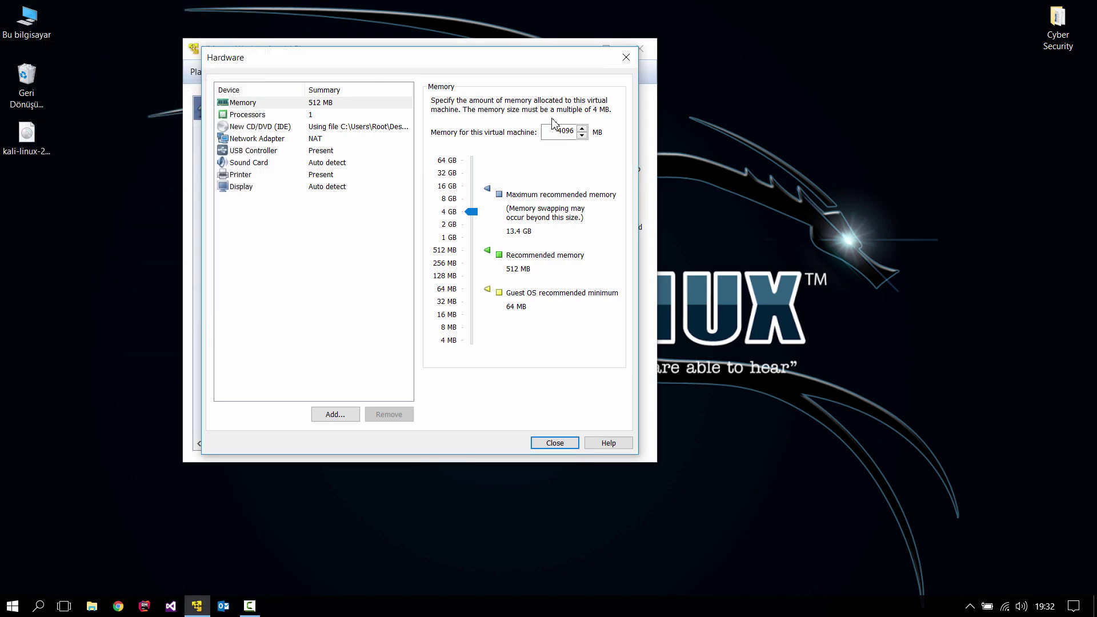
# Set the virtual machine's memory to 6144 MB and close the hardware settings
pyautogui.doubleClick(568, 132)
pyautogui.write('6144')
pyautogui.press('Return')
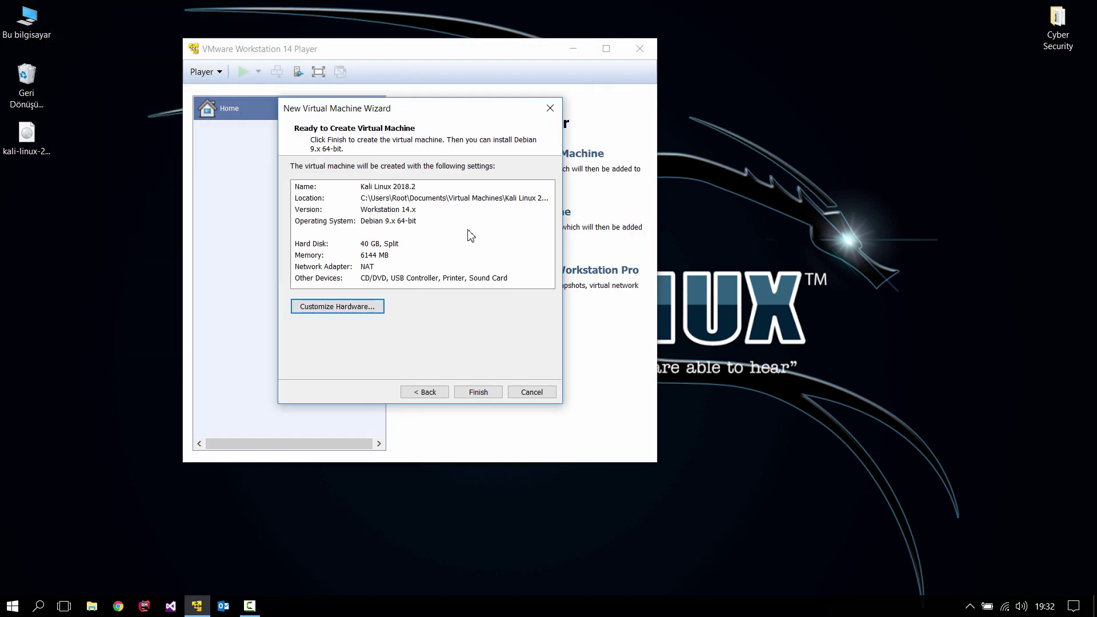
# Review the processor, CD/DVD, network adapter, USB, sound, printer, display and memory settings of the virtual machine's hardware
pyautogui.click(343, 309)
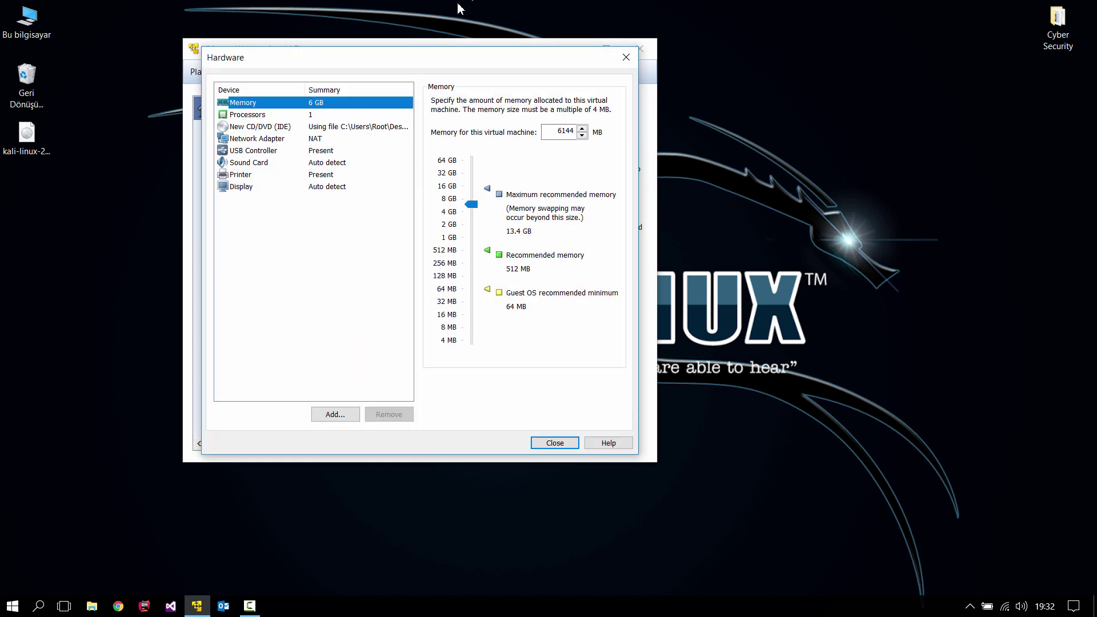
pyautogui.click(296, 117)
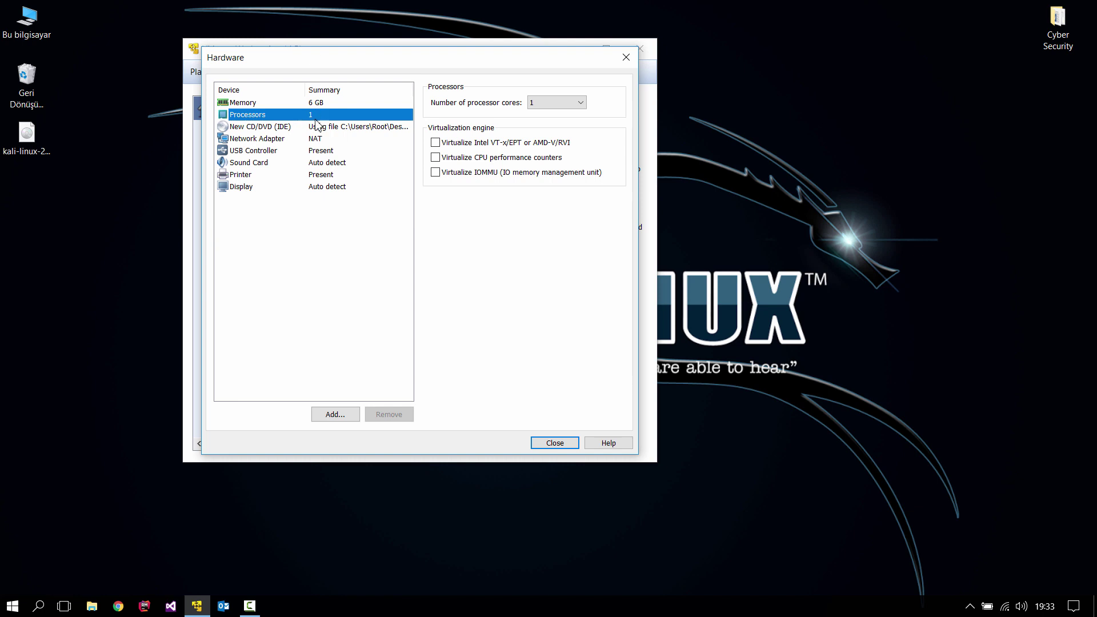
pyautogui.click(297, 126)
pyautogui.click(296, 140)
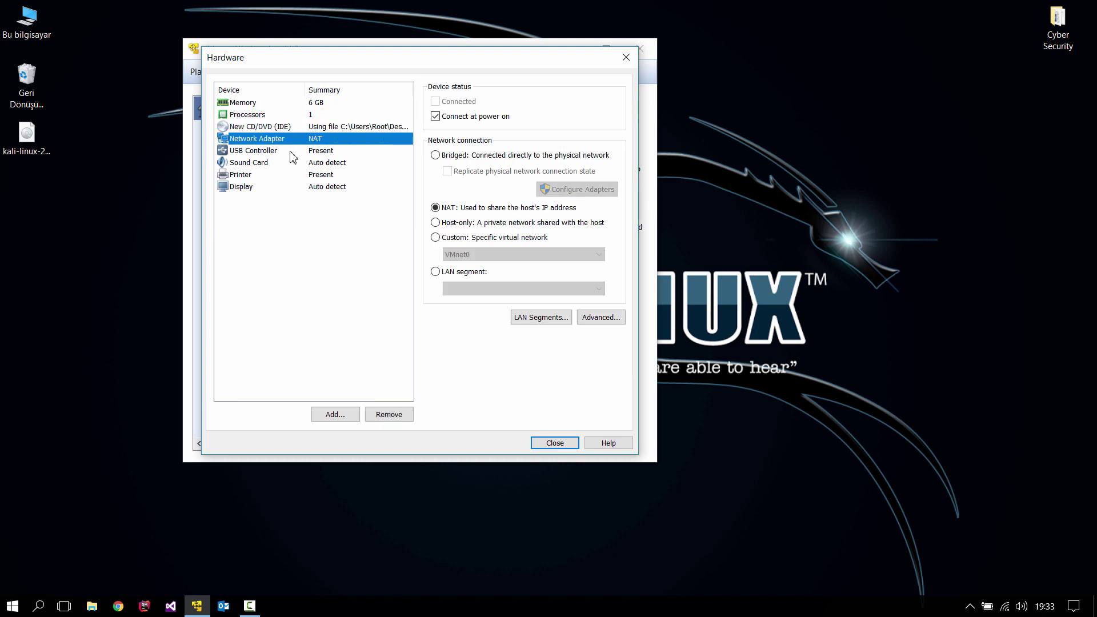
pyautogui.click(290, 151)
pyautogui.click(291, 163)
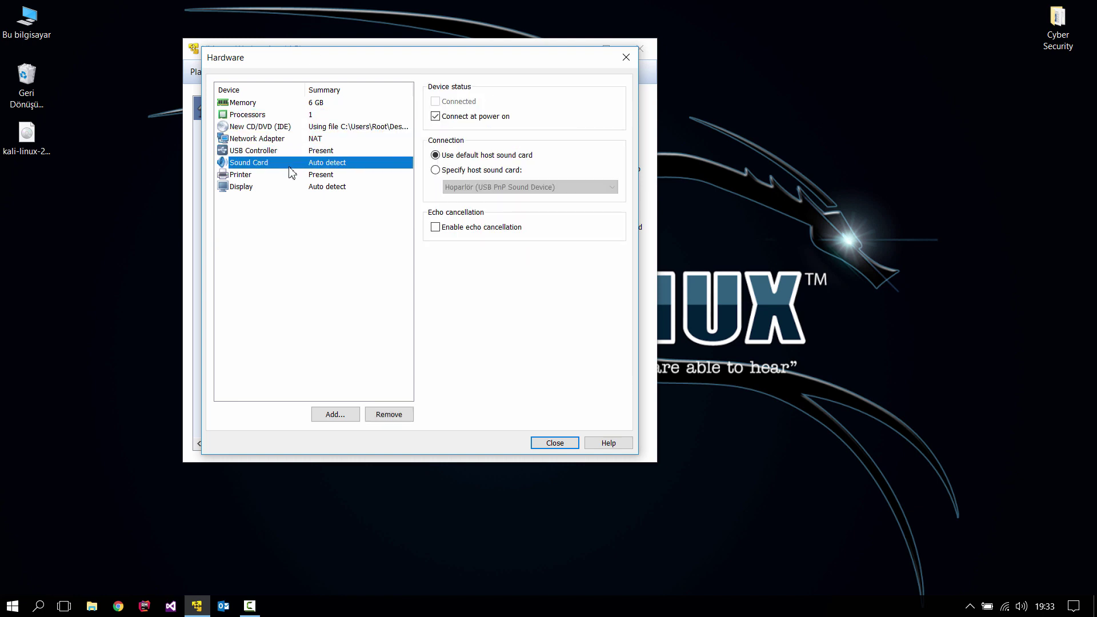
pyautogui.click(291, 174)
pyautogui.click(291, 186)
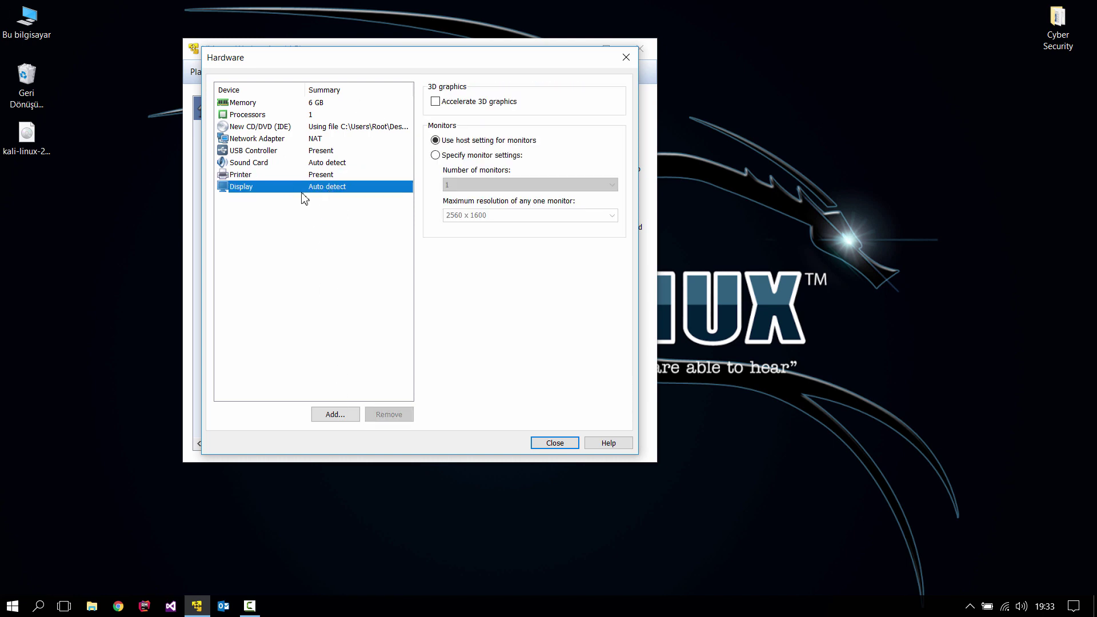
pyautogui.click(270, 175)
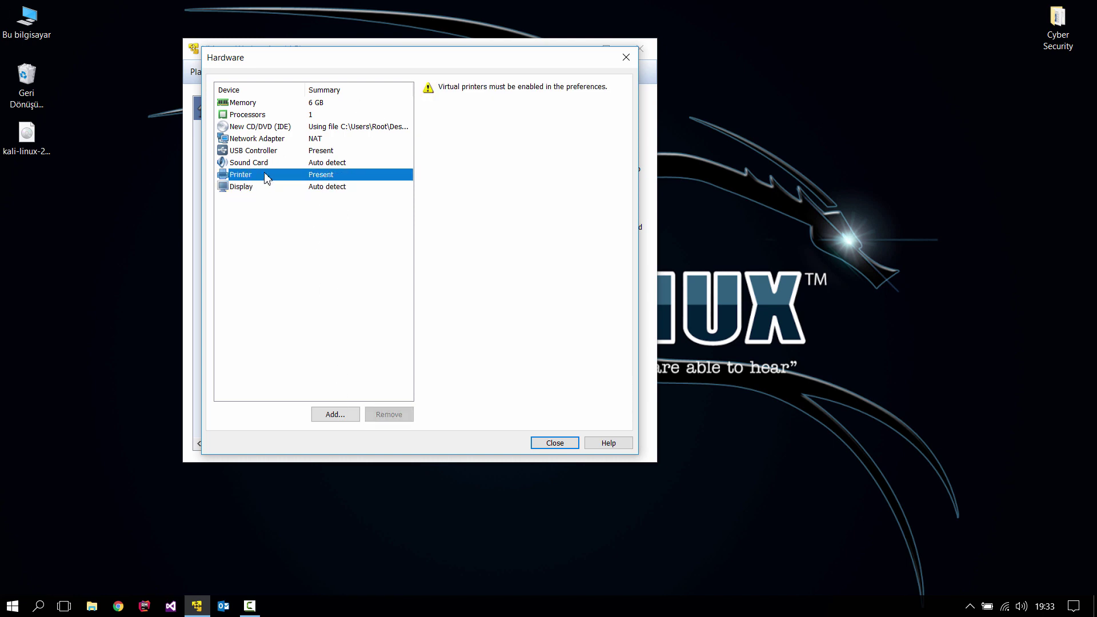
pyautogui.click(281, 103)
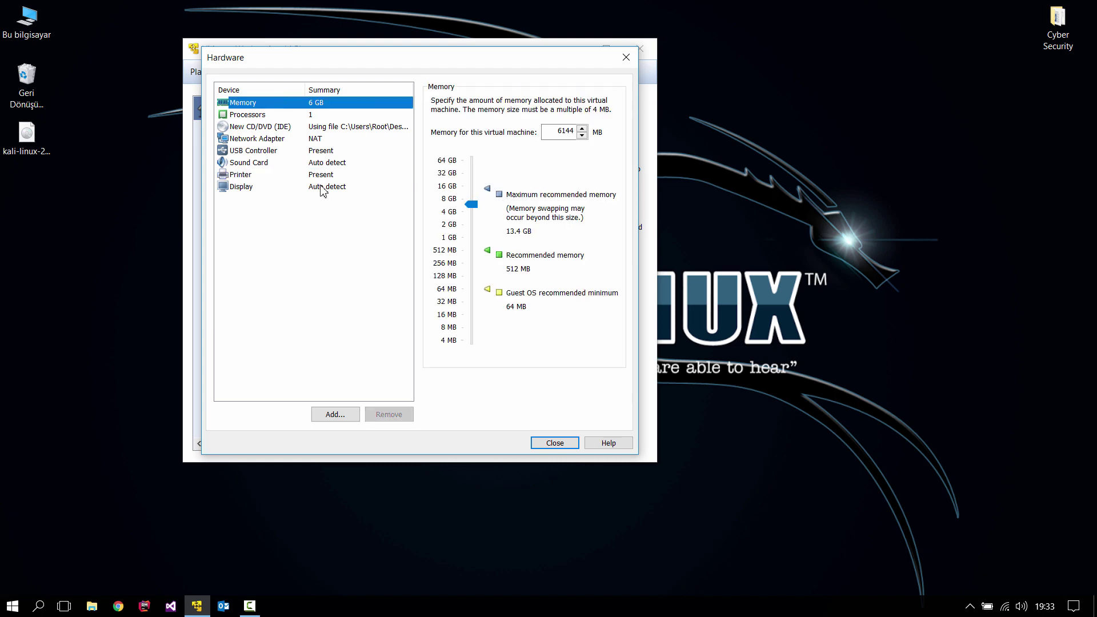
pyautogui.click(317, 116)
pyautogui.click(546, 445)
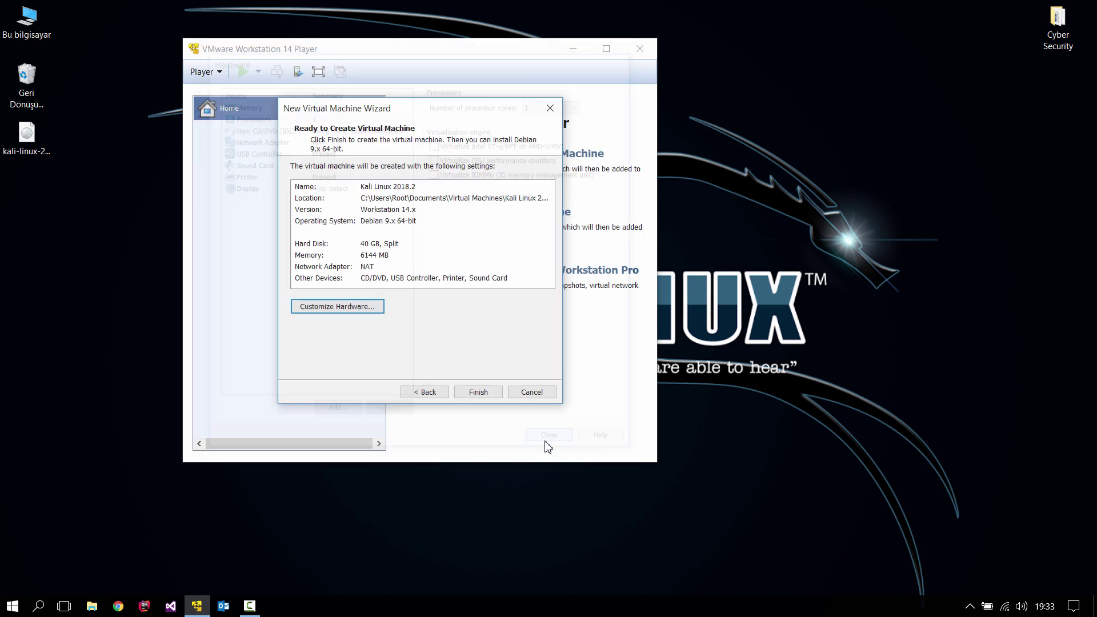
# Finish creating the Kali Linux 2018.2 virtual machine and boot it in a maximized window
pyautogui.click(469, 393)
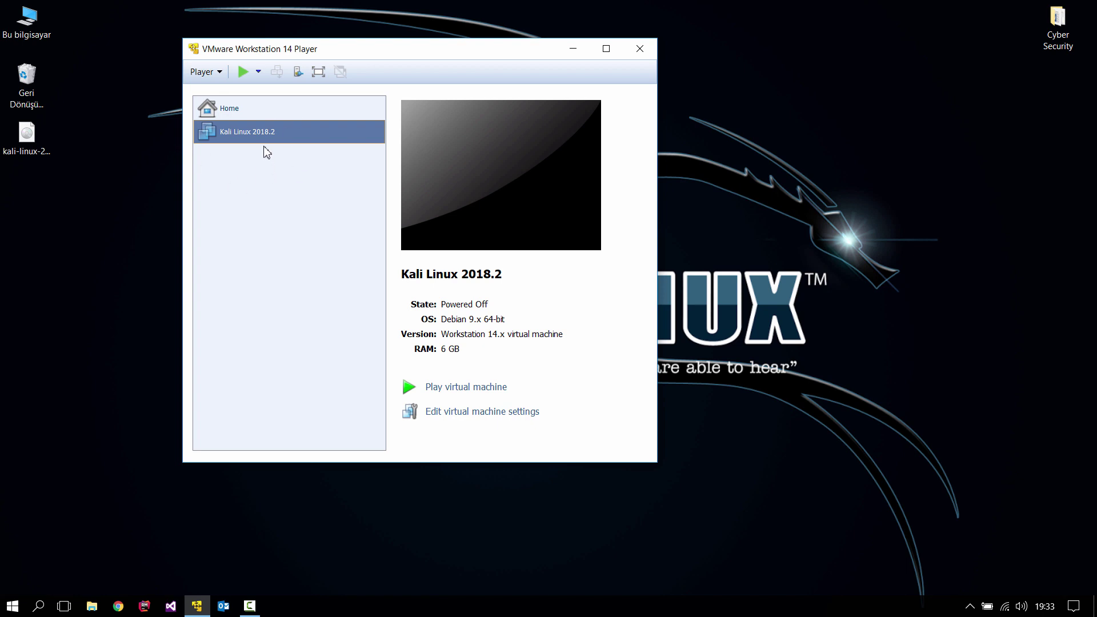
pyautogui.click(442, 393)
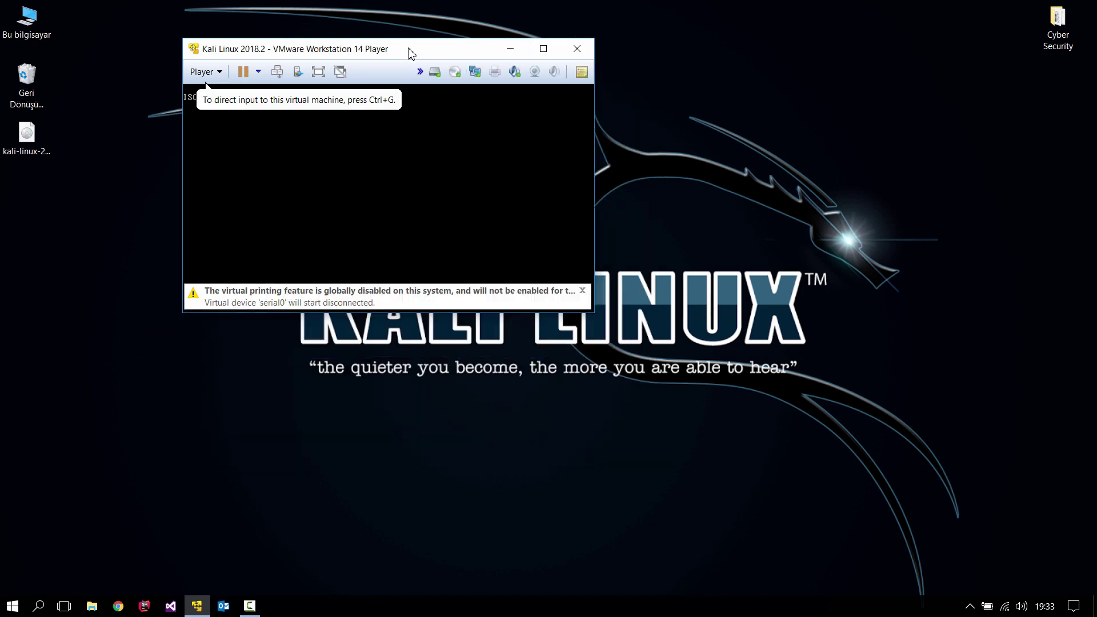
pyautogui.moveTo(411, 51); pyautogui.dragTo(516, 139)
pyautogui.doubleClick(608, 137)
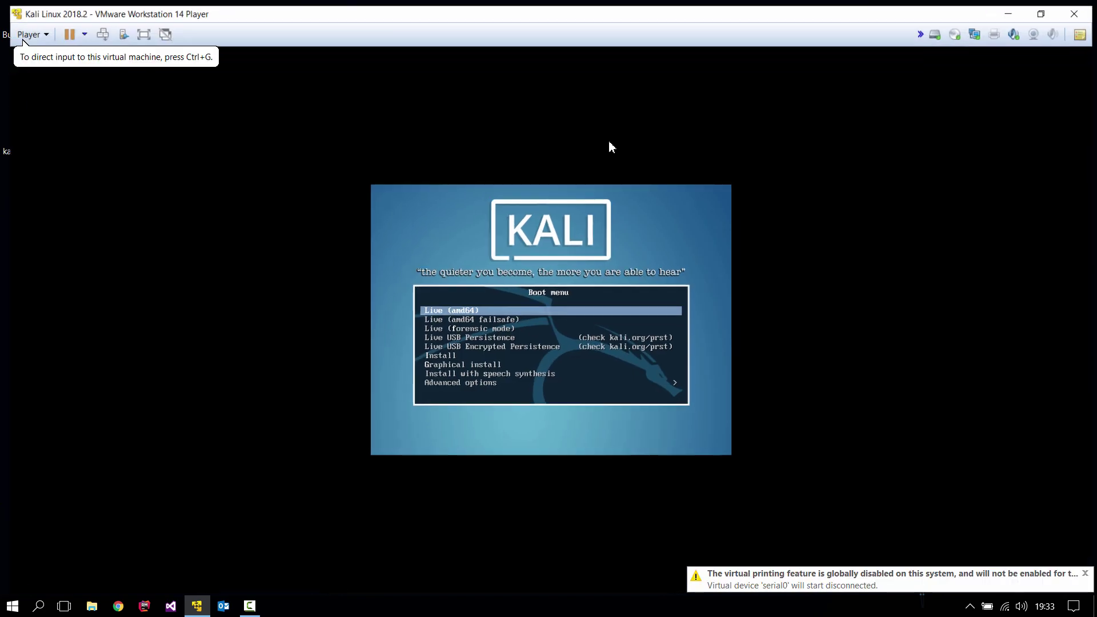
# Start the Graphical install from the Kali boot menu
pyautogui.click(597, 148)
pyautogui.press('Down')
pyautogui.press('Down')
pyautogui.press('Down')
pyautogui.press('Down')
pyautogui.press('Down')
pyautogui.press('Down')
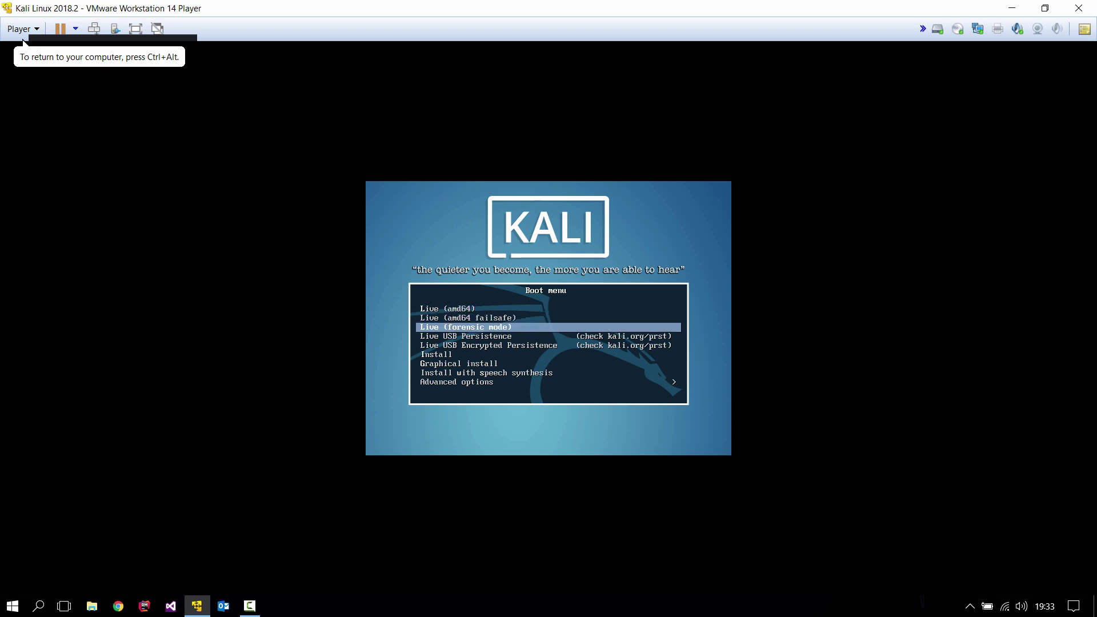
pyautogui.press('Return')
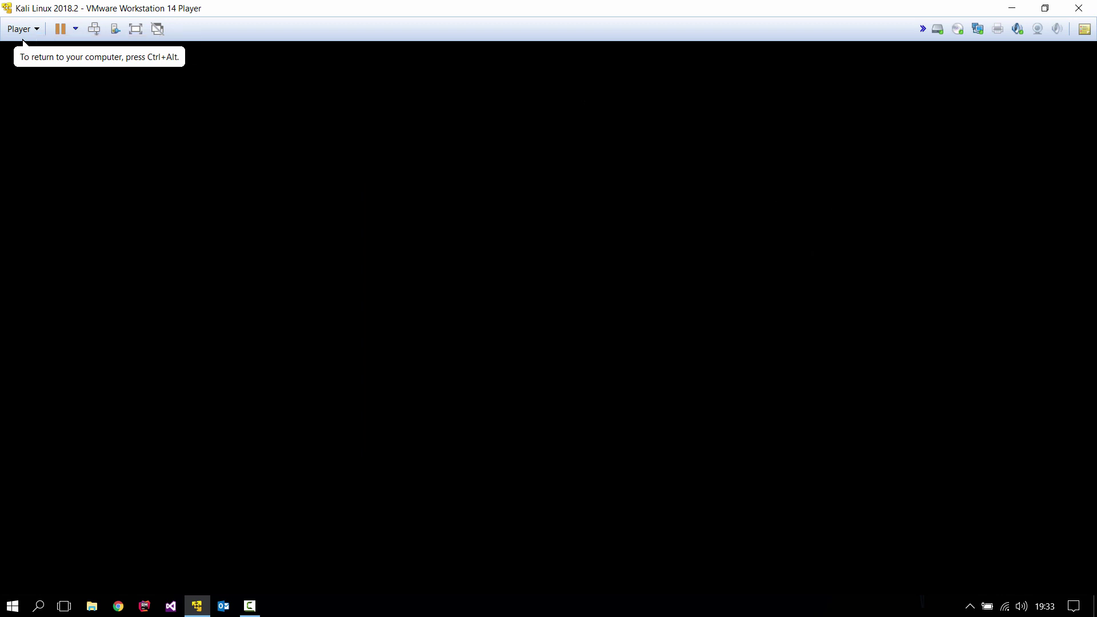
# Select Turkish as the installation language and agree to continue despite the incomplete translation
pyautogui.scroll(-9, 554, 358)
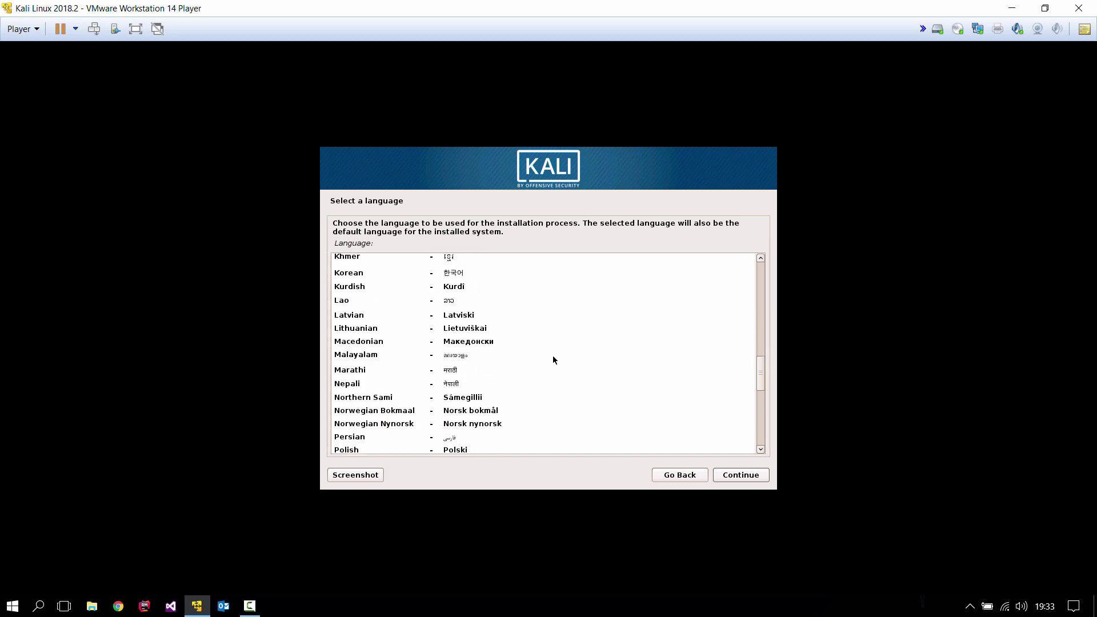
pyautogui.scroll(-6, 554, 361)
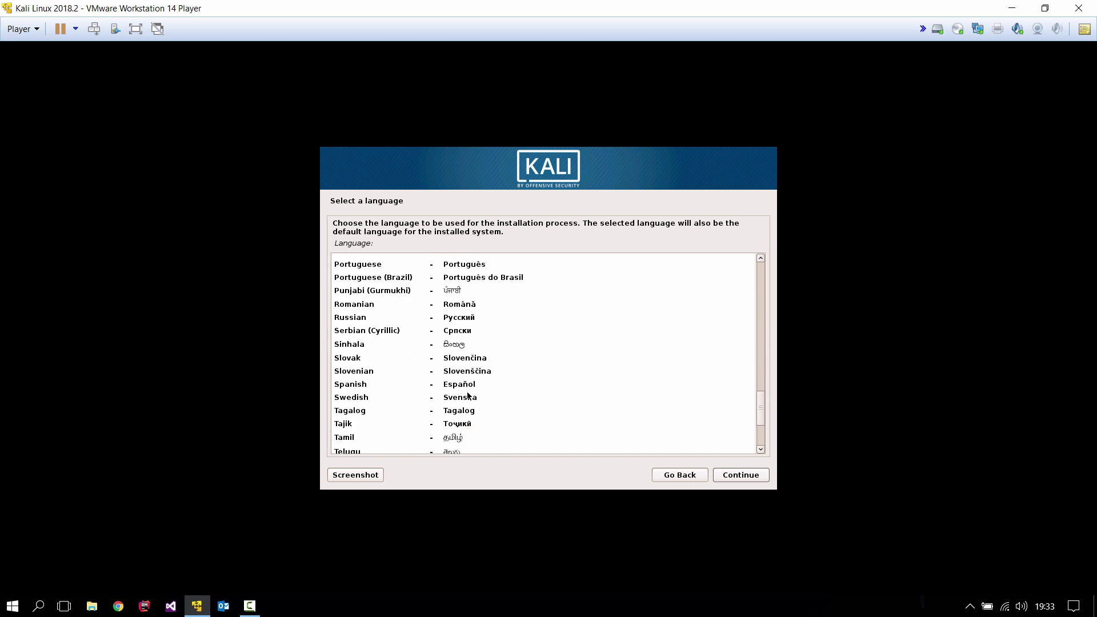
pyautogui.scroll(-2, 441, 435)
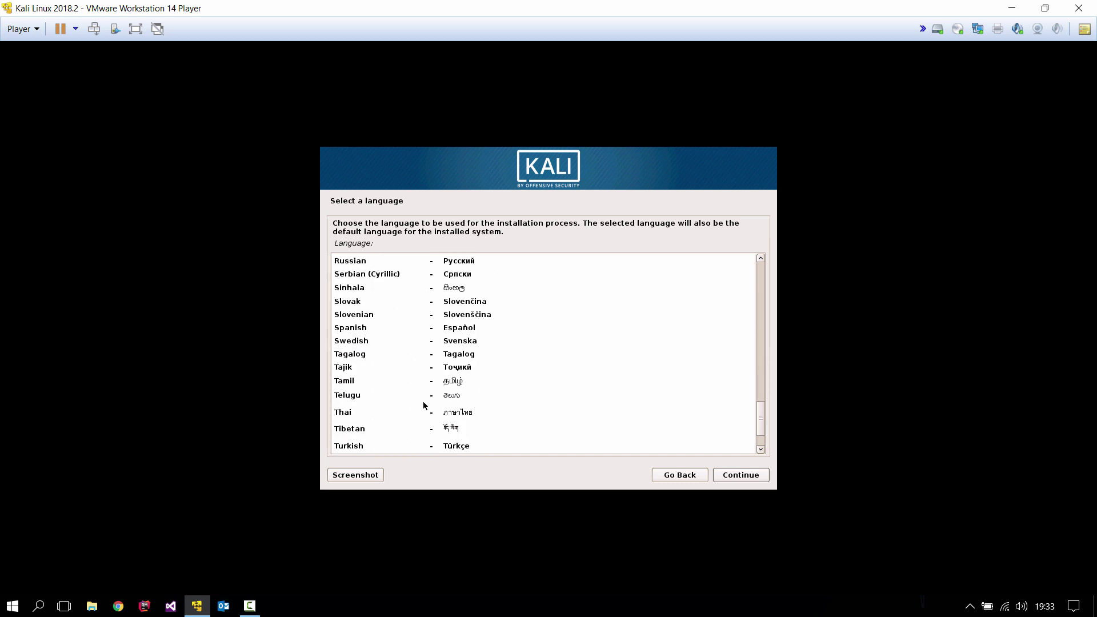
pyautogui.scroll(-1, 424, 406)
pyautogui.click(421, 418)
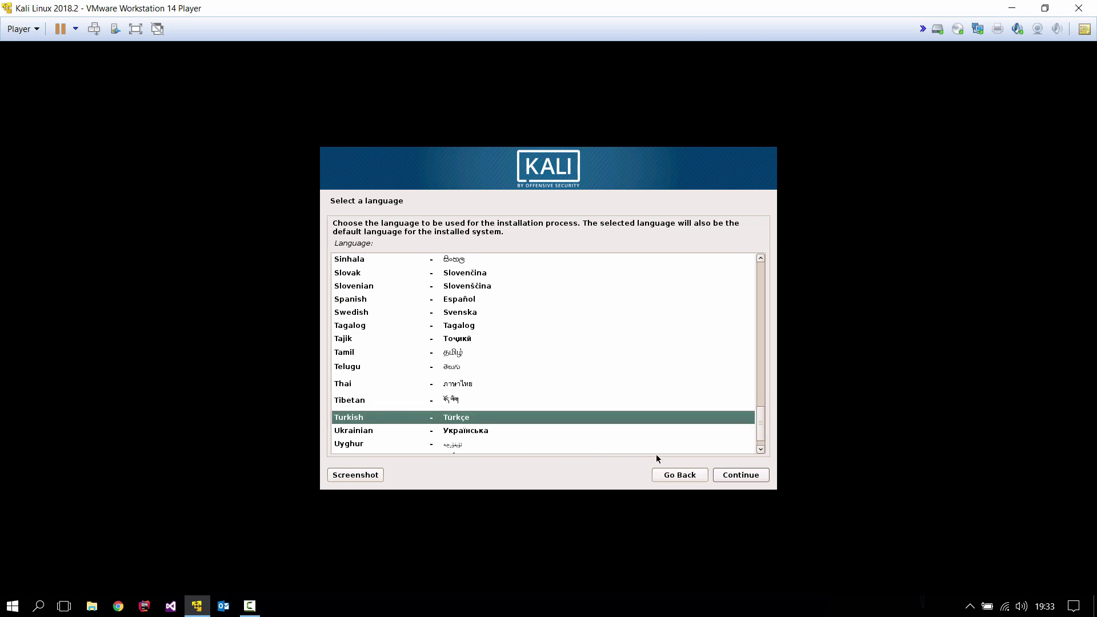
pyautogui.click(745, 477)
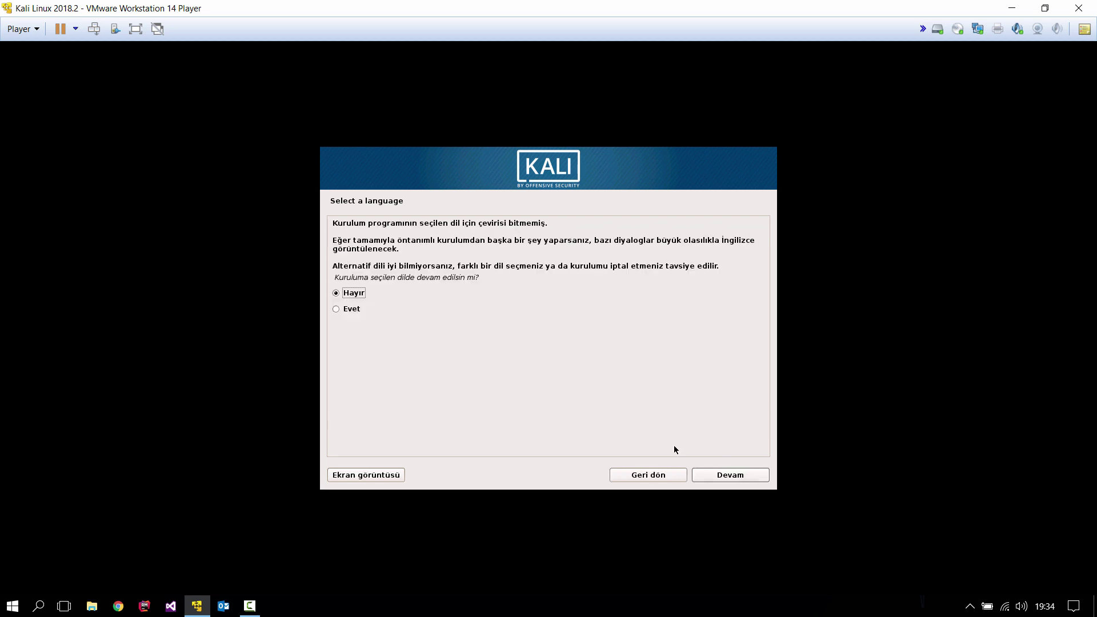
pyautogui.click(351, 312)
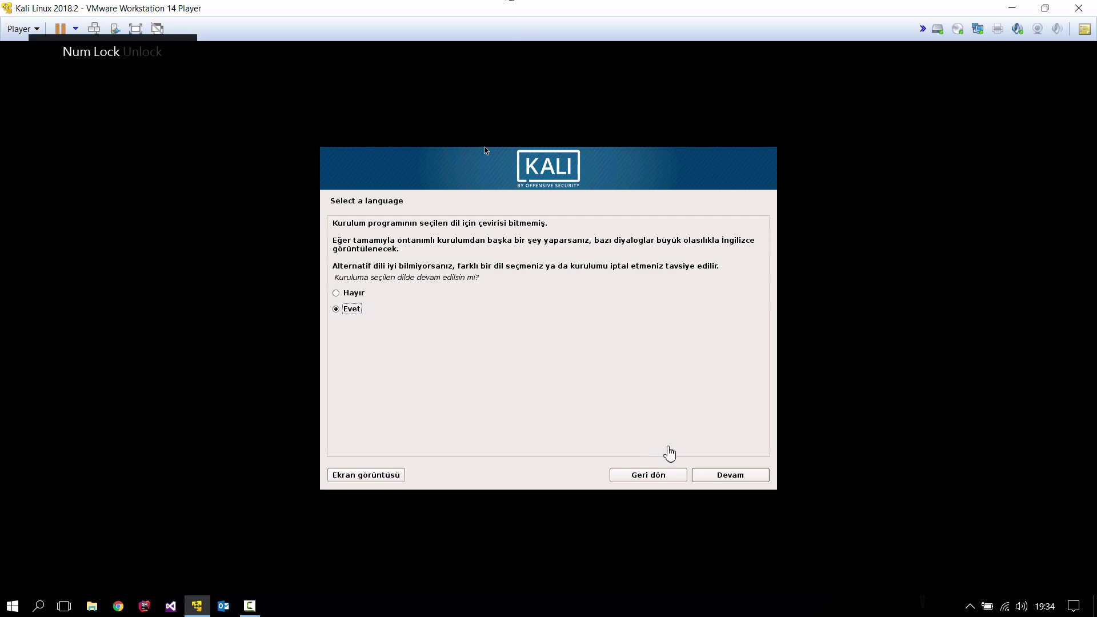
pyautogui.click(706, 475)
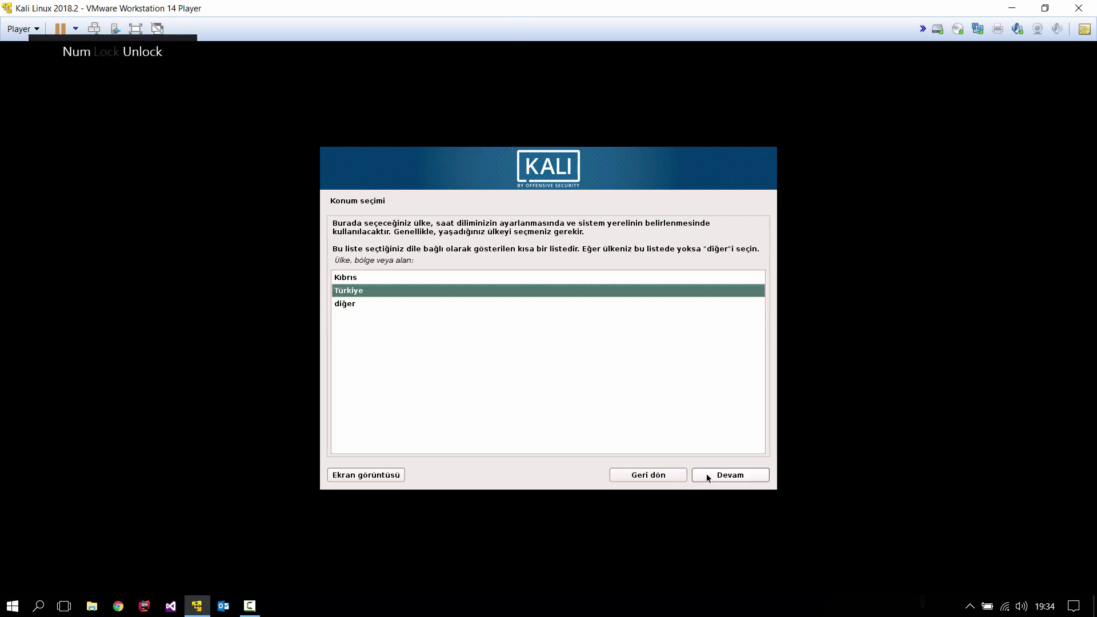
# Accept Türkiye as the location and Türkçe (Q düzeni) as the keyboard layout
pyautogui.click(713, 478)
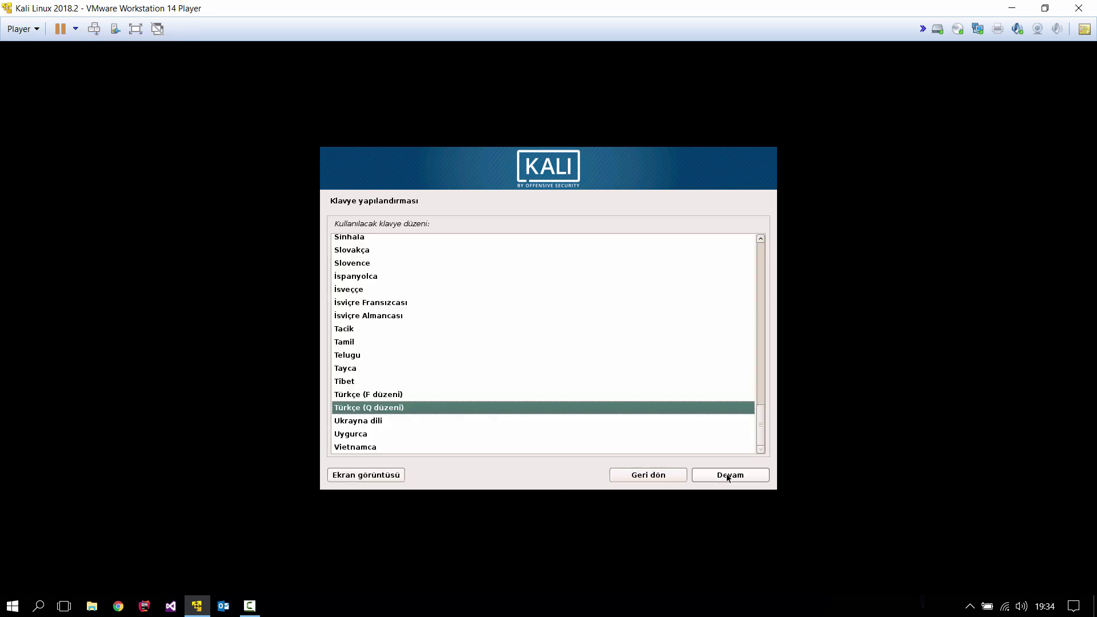
pyautogui.click(728, 478)
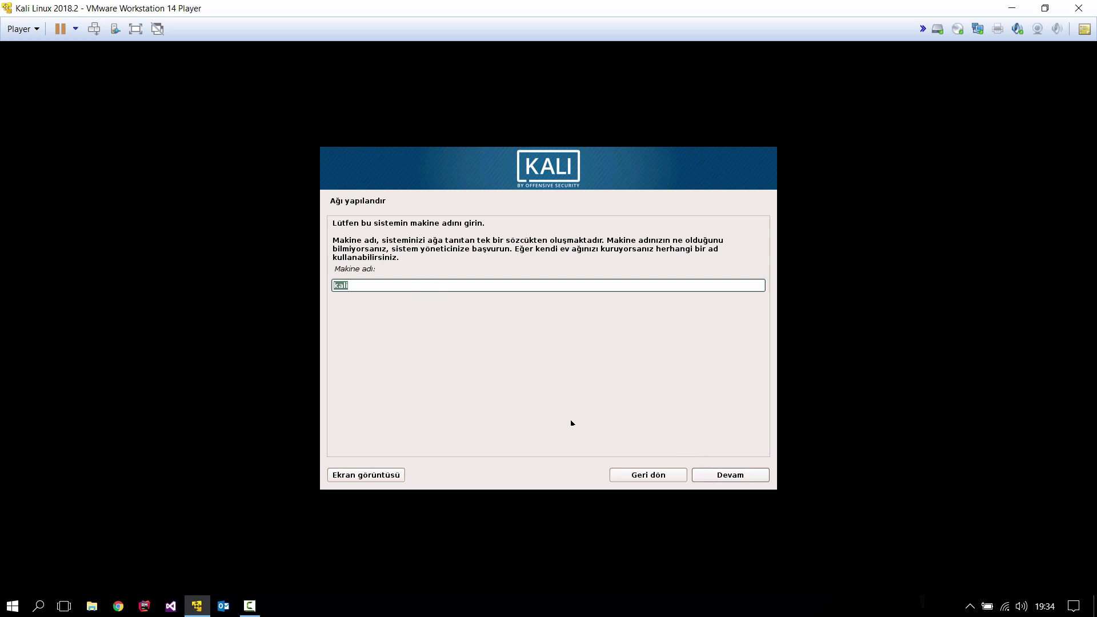
# Set the system's host name to root and continue to the domain name
pyautogui.write('root')
pyautogui.press('Return')
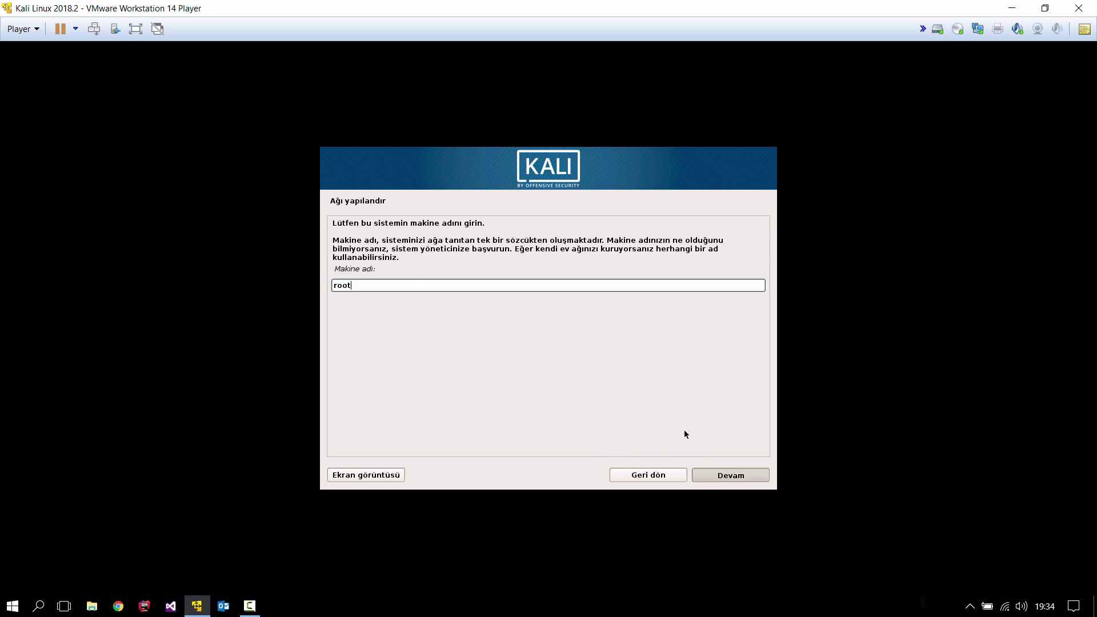
pyautogui.press('Num_Lock')
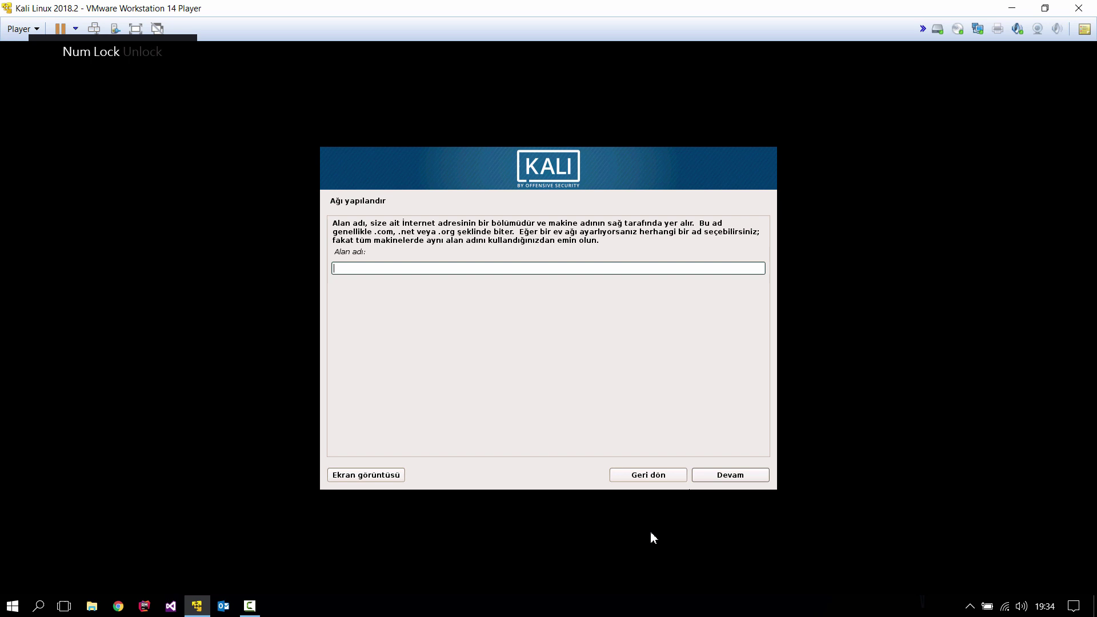
# Leave the domain name blank, then enter and repeat the root password, showing it in both fields, and continue
pyautogui.click(726, 476)
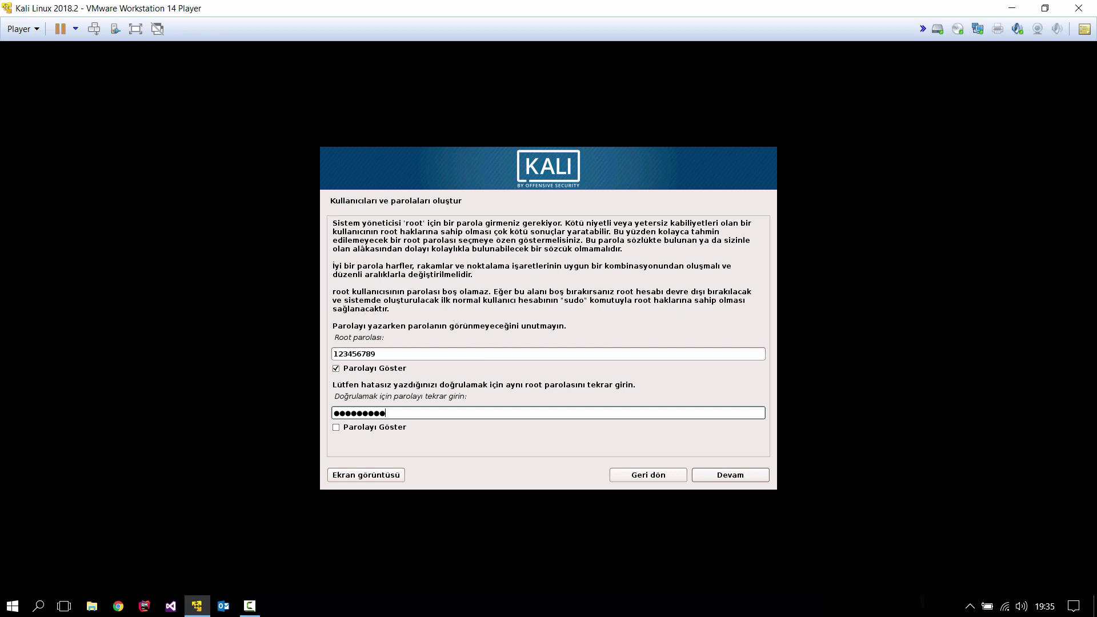
pyautogui.click(383, 430)
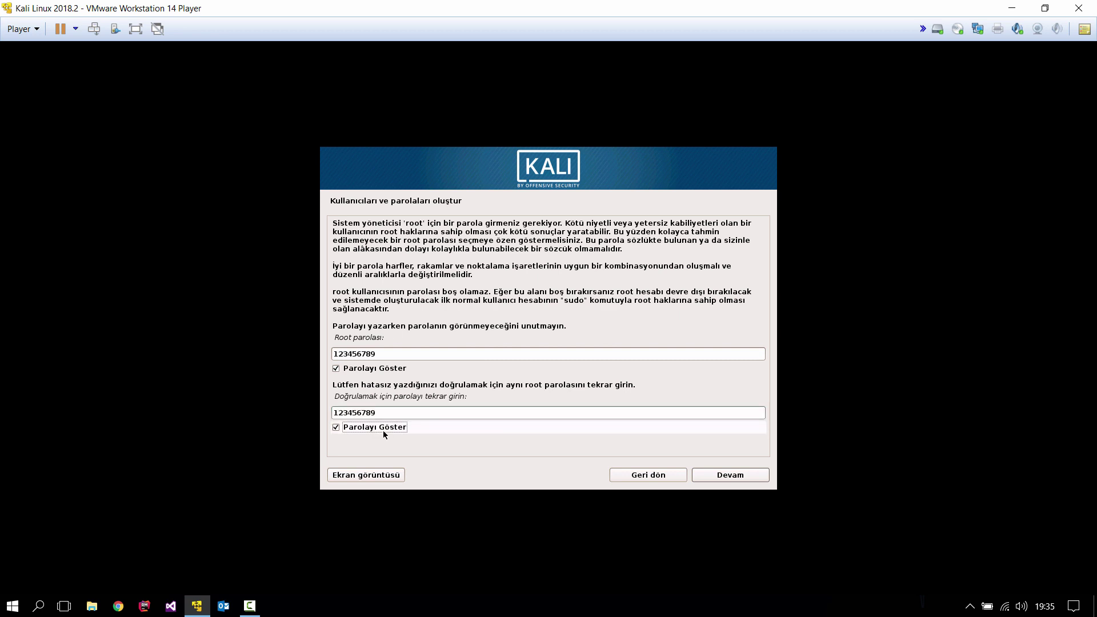
pyautogui.click(704, 475)
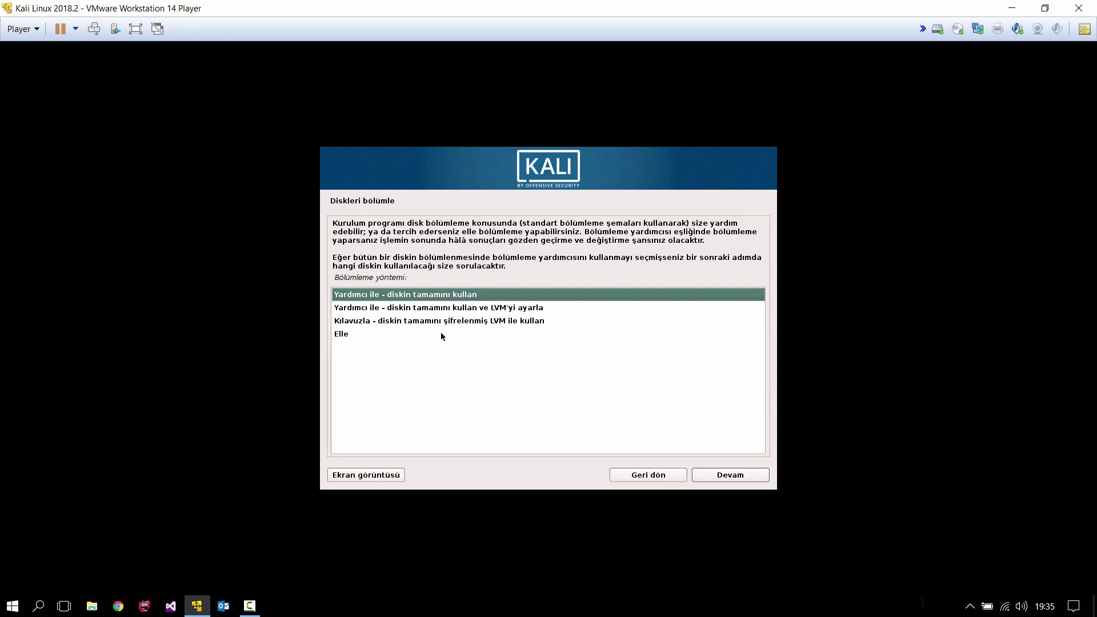
# Set up guided partitioning using the entire sda virtual disk, with all files in one partition
pyautogui.click(393, 296)
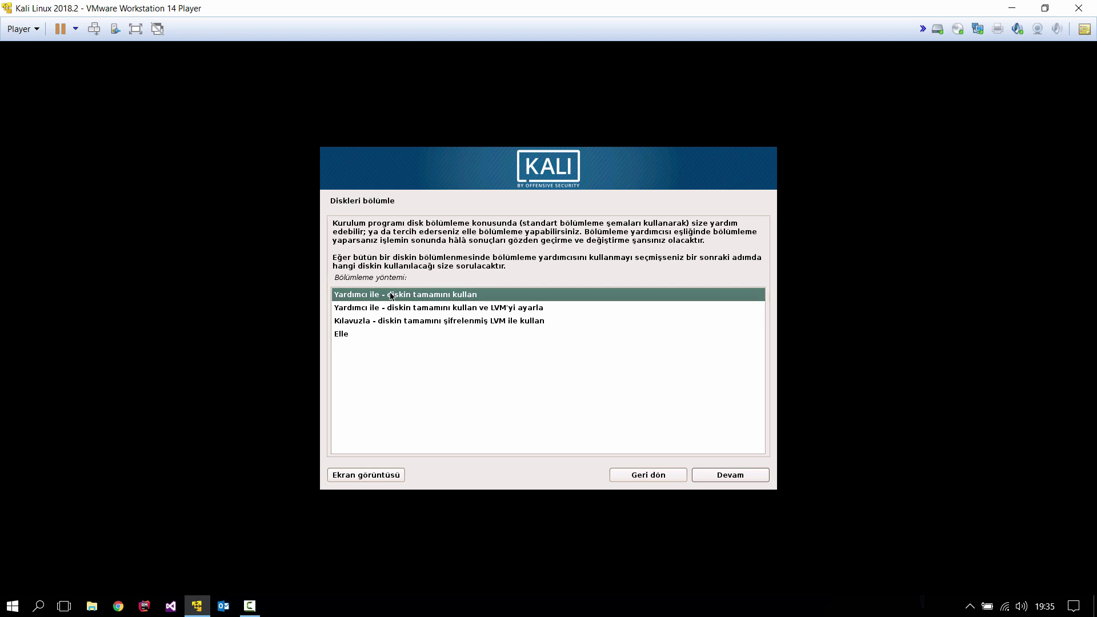
pyautogui.click(713, 475)
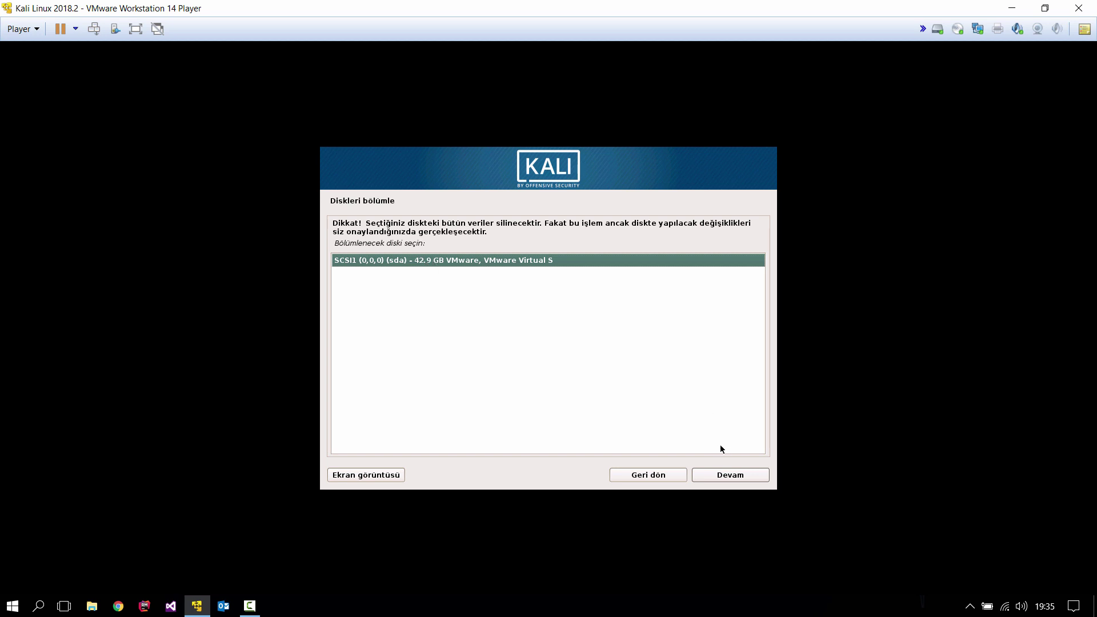
pyautogui.click(758, 475)
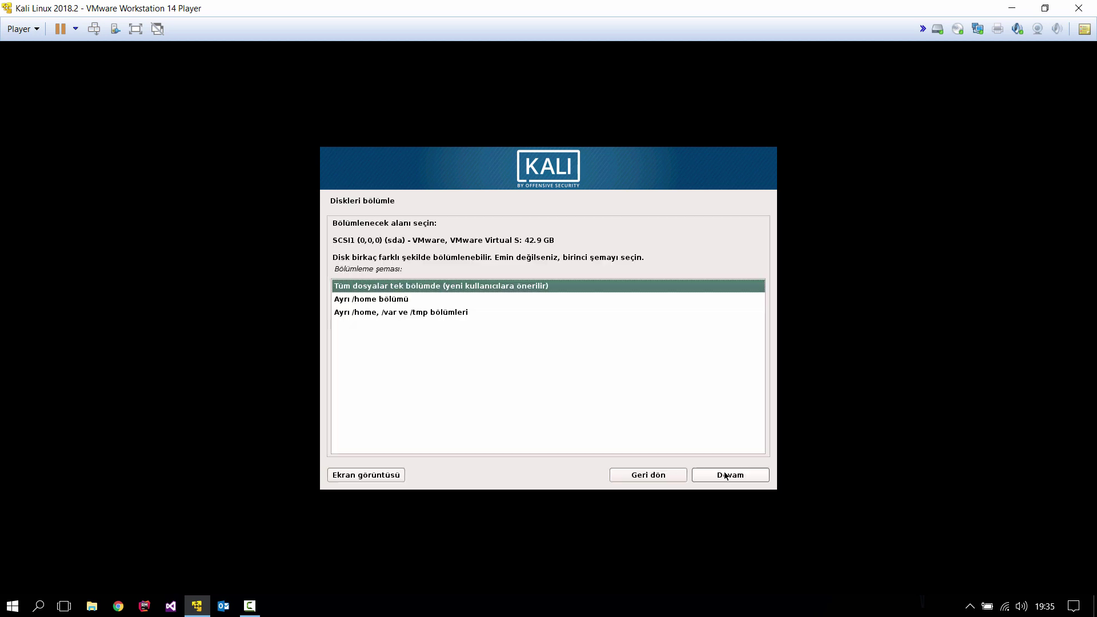
pyautogui.click(471, 287)
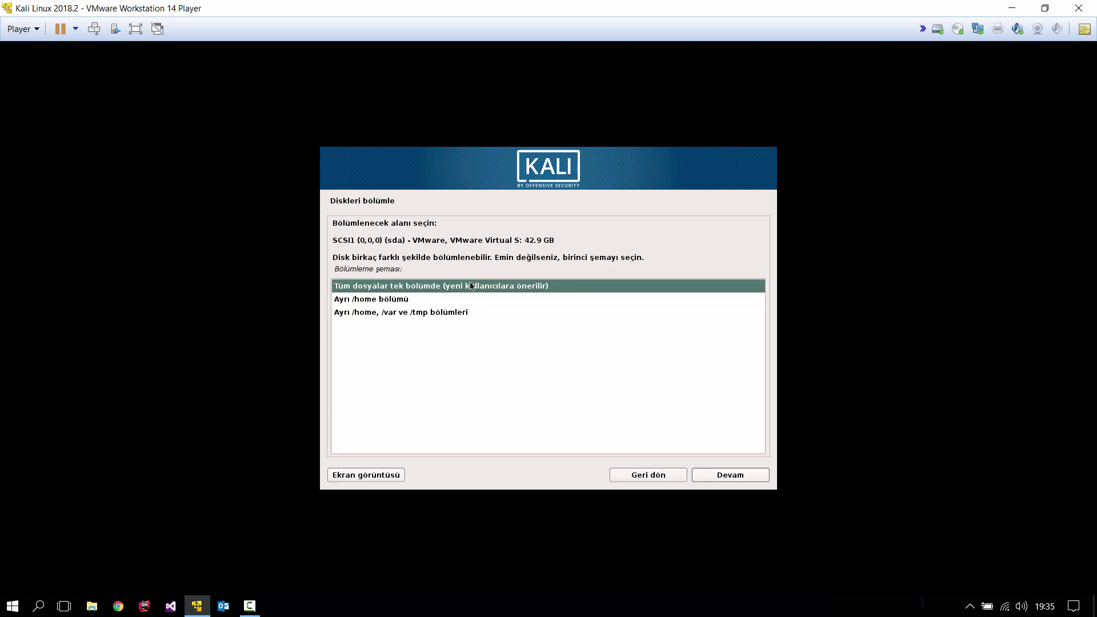
pyautogui.click(713, 476)
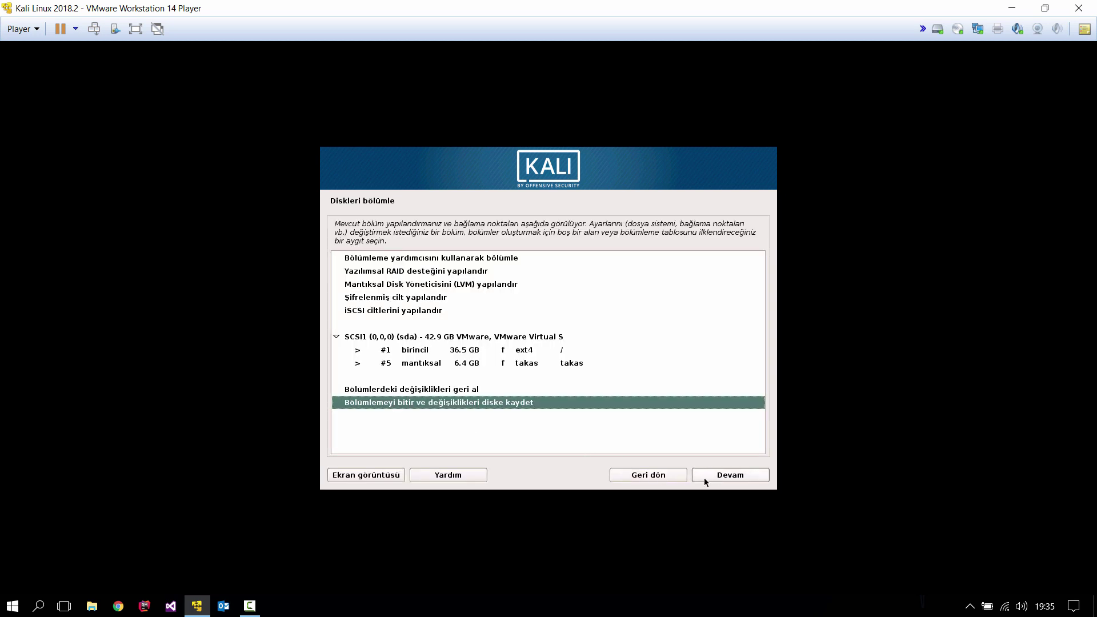
# Finish partitioning and agree to write the changes to the disk
pyautogui.click(706, 478)
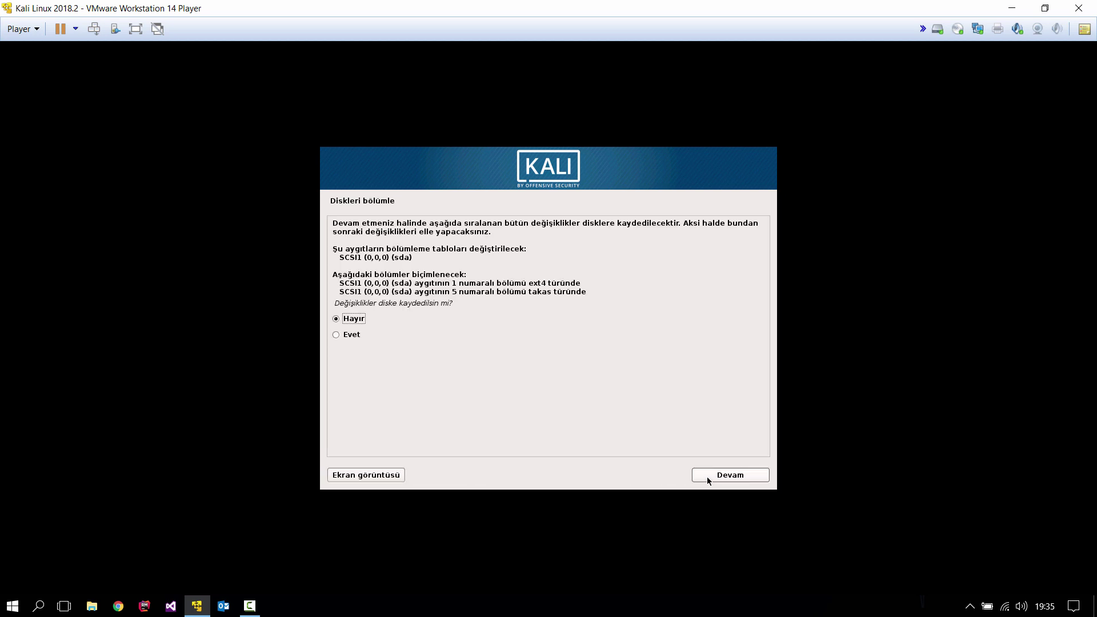
pyautogui.click(357, 337)
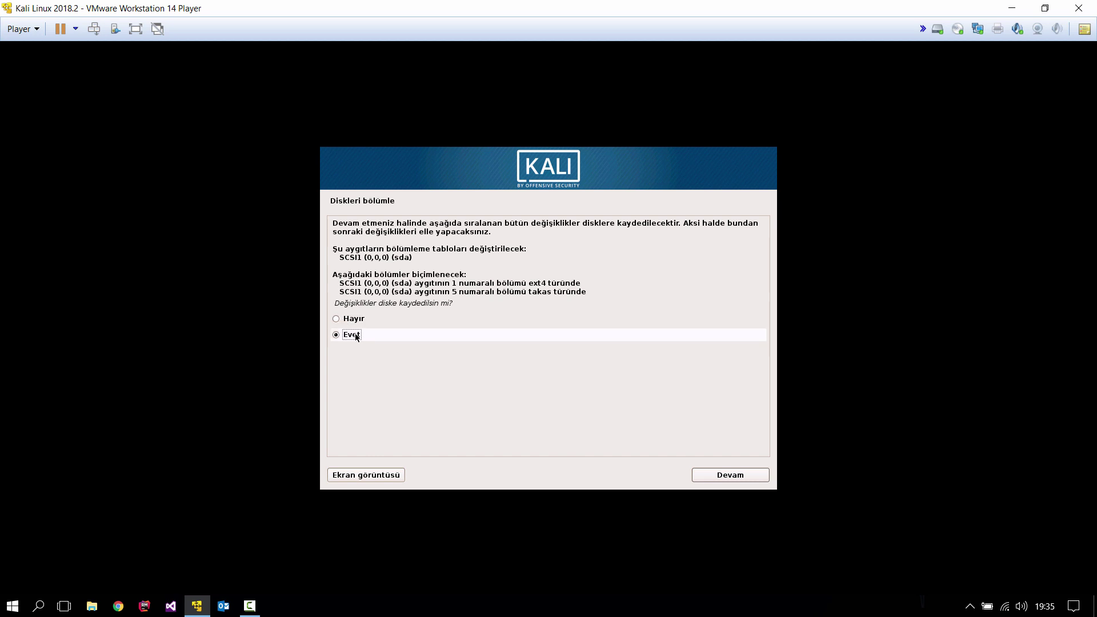
pyautogui.click(727, 479)
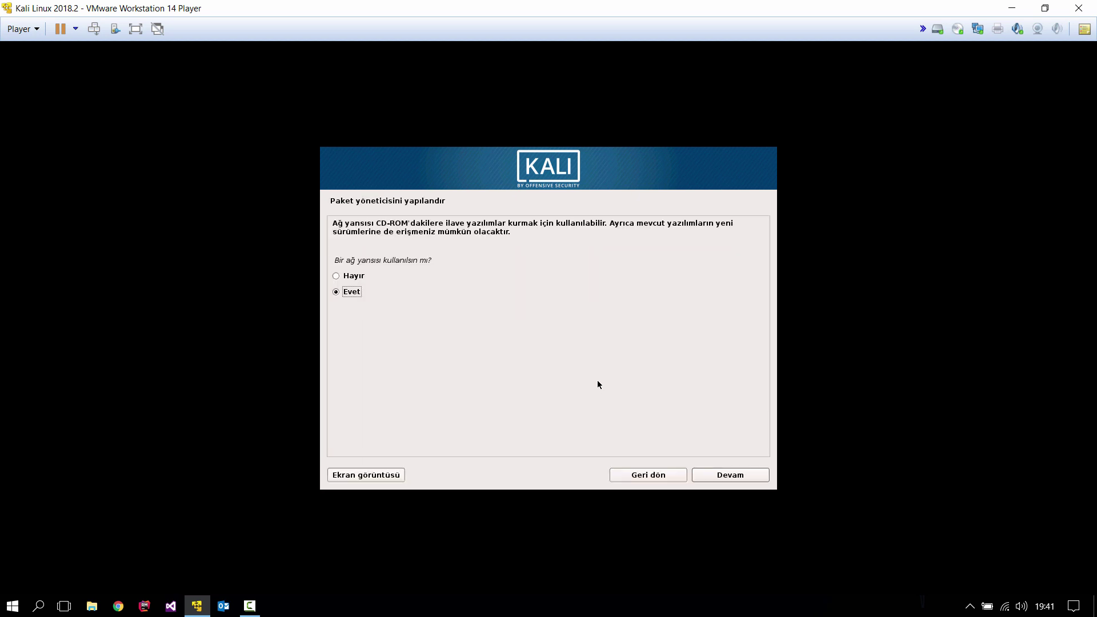
# Use a network mirror for the package manager and install the GRUB boot loader on /dev/sda
pyautogui.click(712, 476)
pyautogui.click(712, 477)
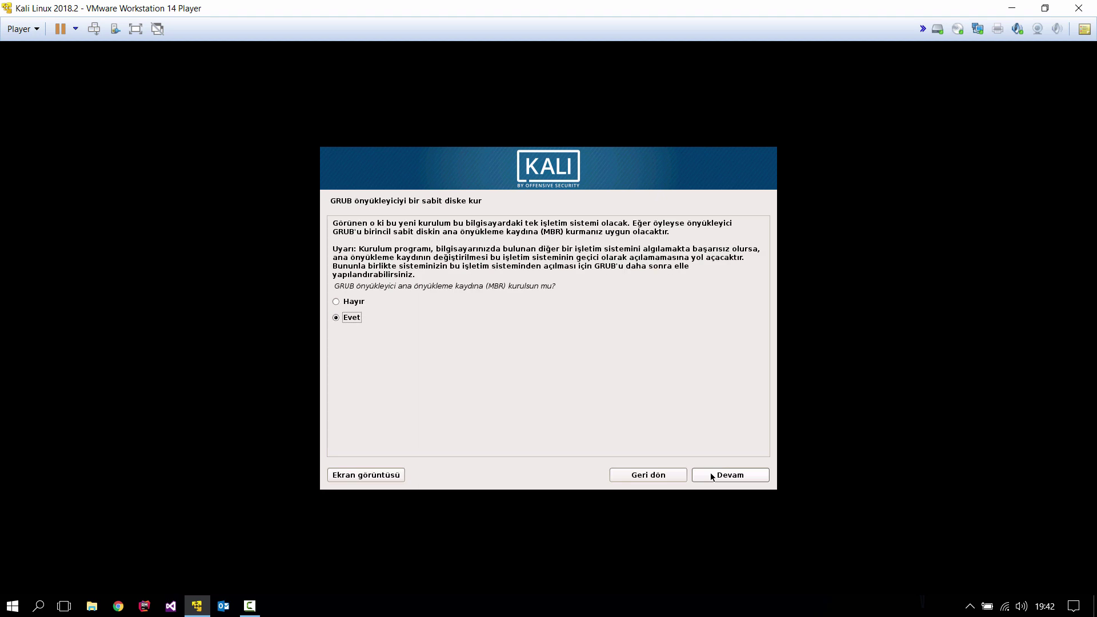
pyautogui.click(716, 475)
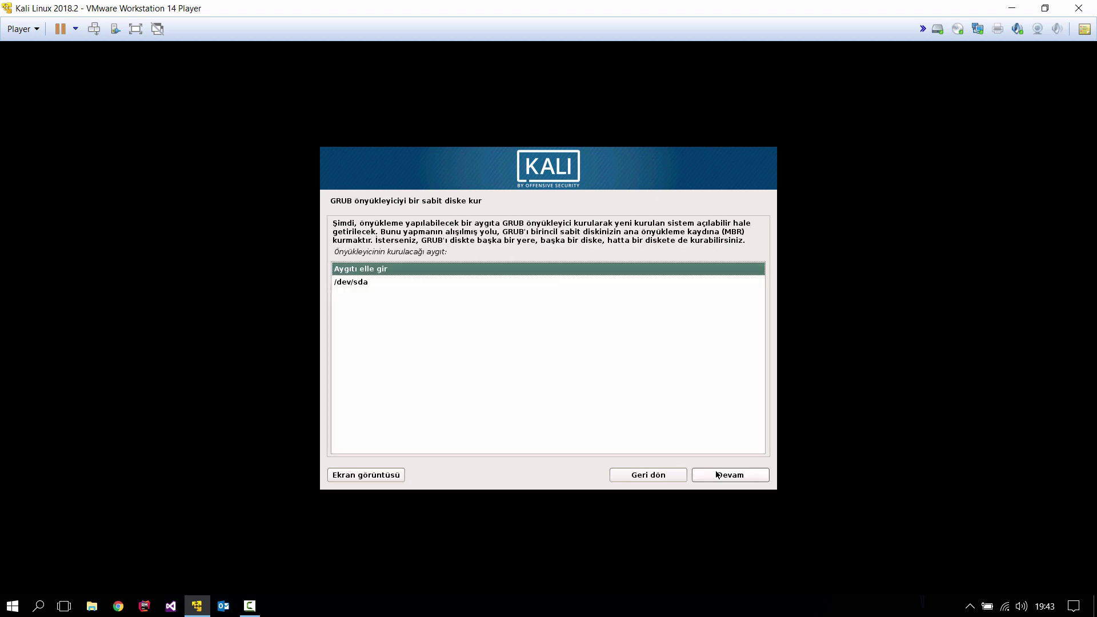
pyautogui.click(470, 286)
pyautogui.click(729, 479)
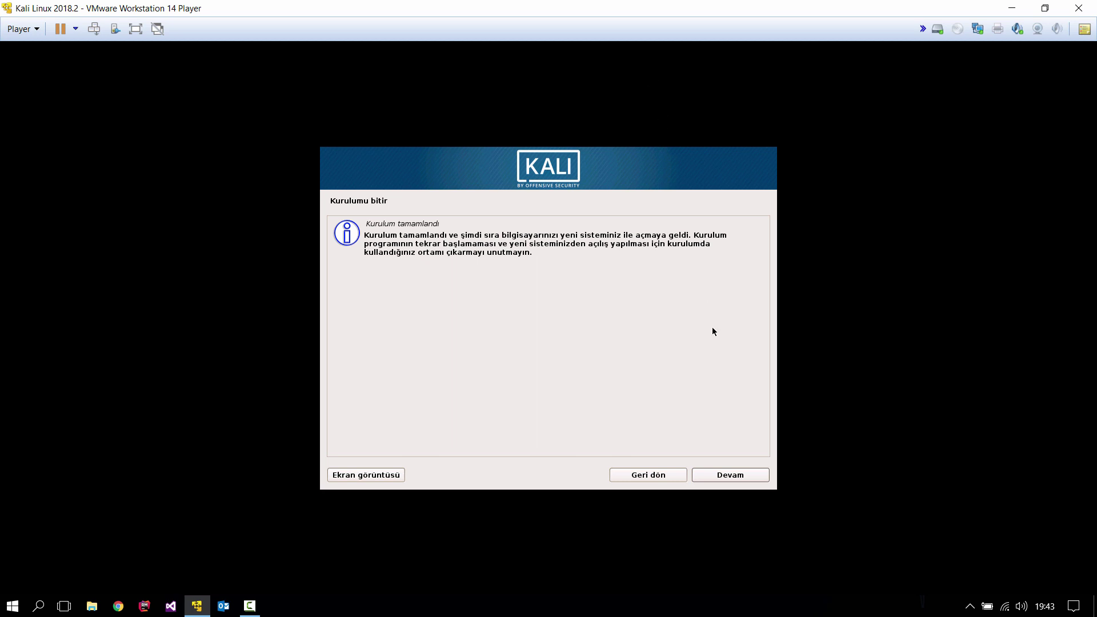
# Complete the installation, restart the virtual machine and boot Kali GNU/Linux
pyautogui.click(716, 475)
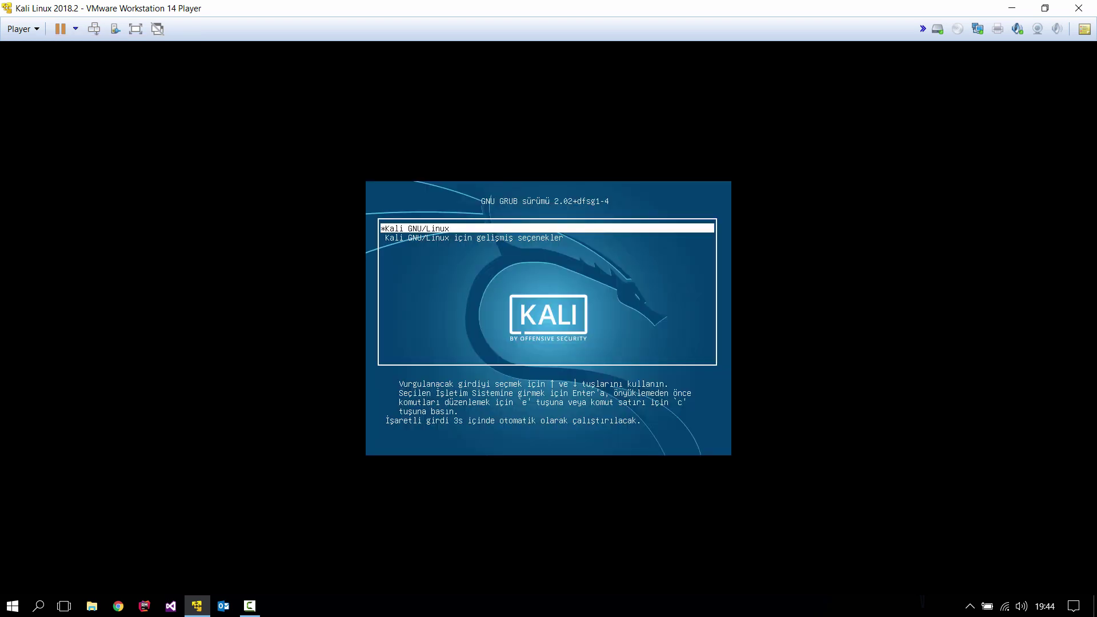
pyautogui.press('Return')
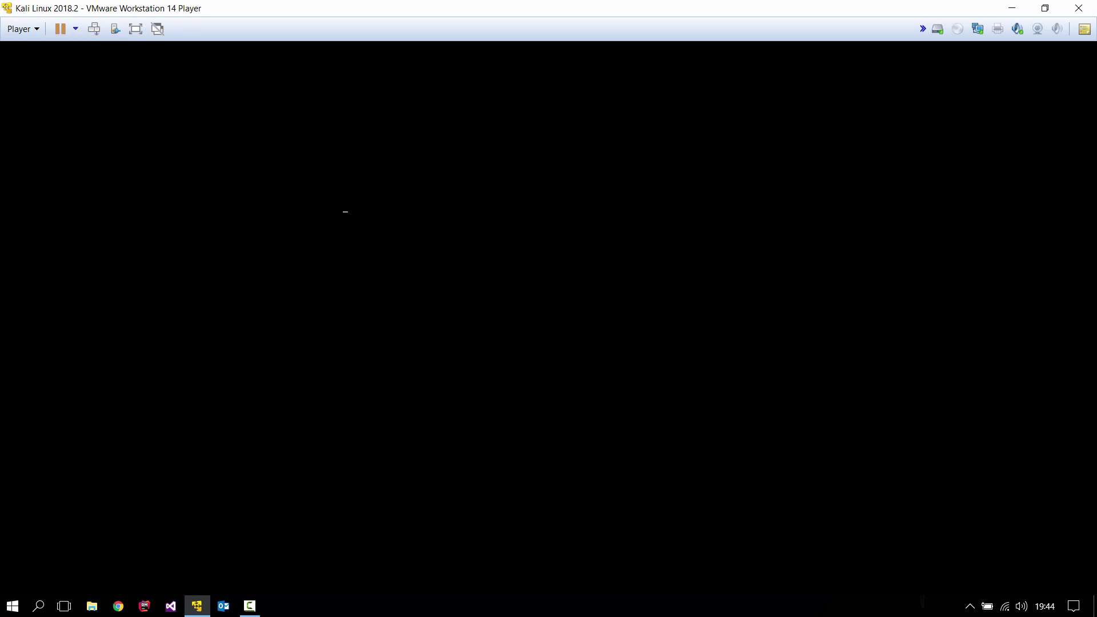